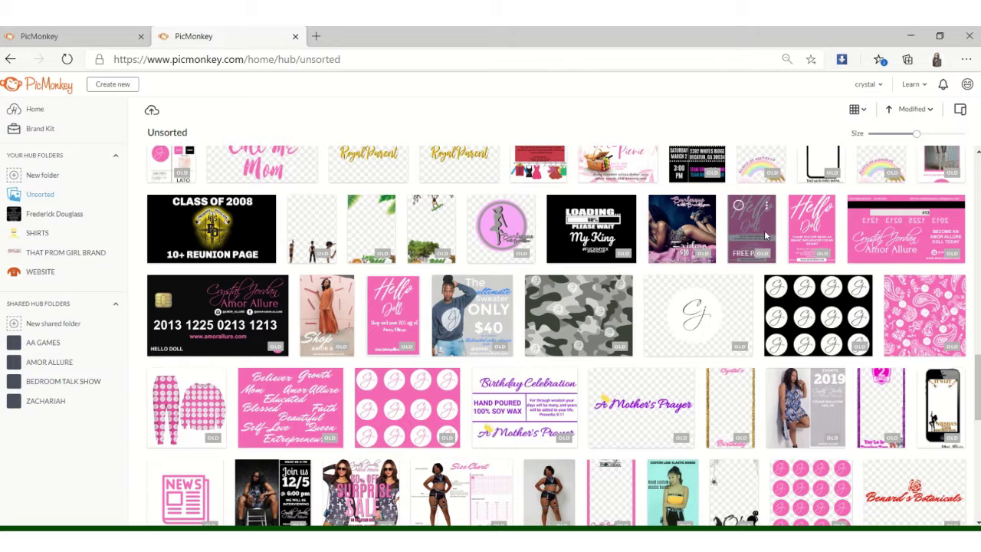
pyautogui.click(737, 206)
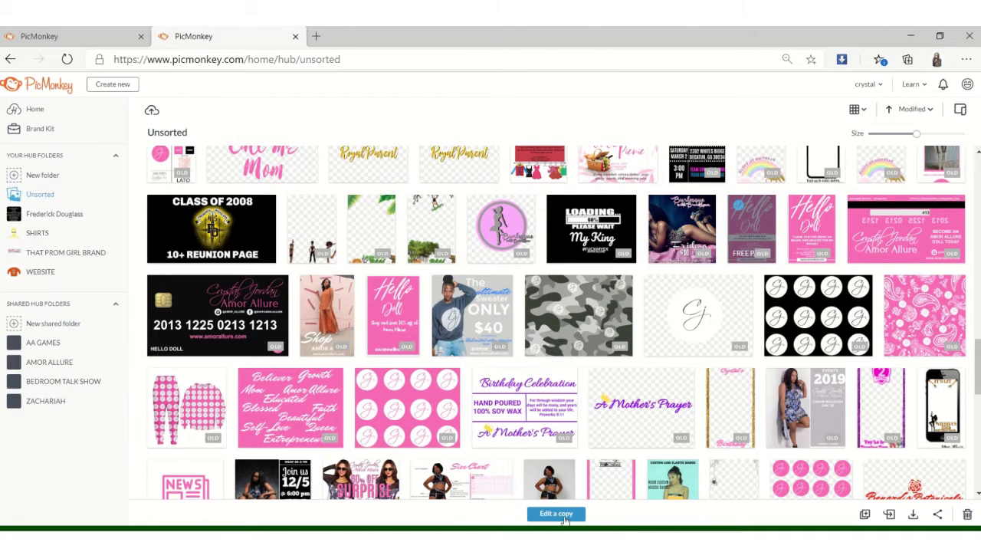
pyautogui.click(564, 518)
pyautogui.click(491, 357)
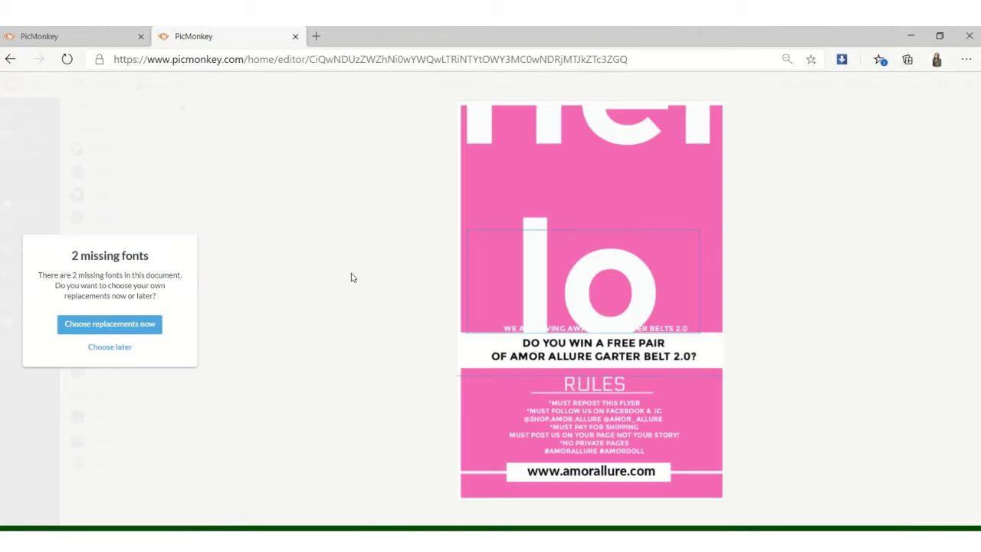
pyautogui.click(295, 37)
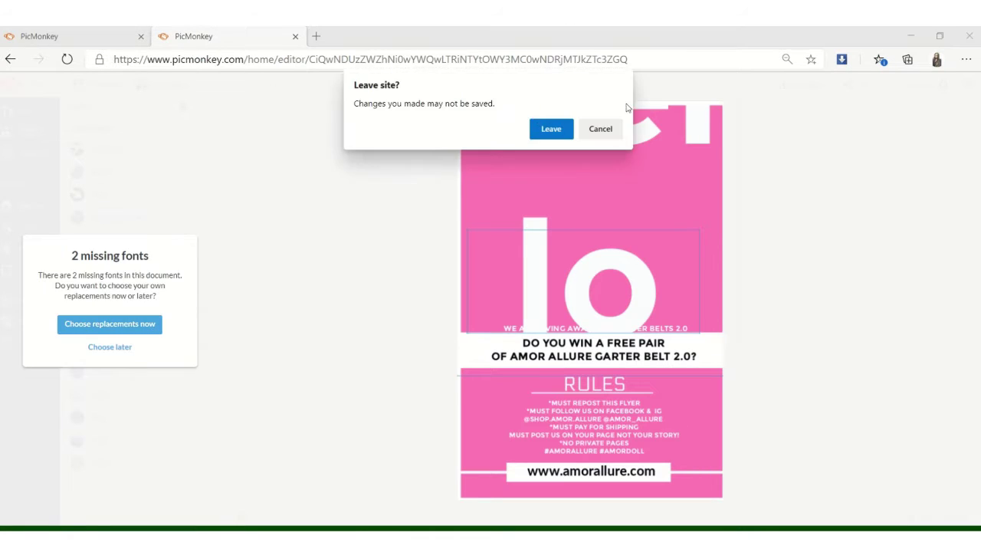
pyautogui.click(614, 124)
pyautogui.click(11, 59)
# Open an editable copy of the pink "Hello Doll" 20% off flyer and postpone choosing replacements for its missing fonts.
pyautogui.moveTo(977, 279); pyautogui.dragTo(976, 387)
pyautogui.click(394, 381)
pyautogui.click(556, 513)
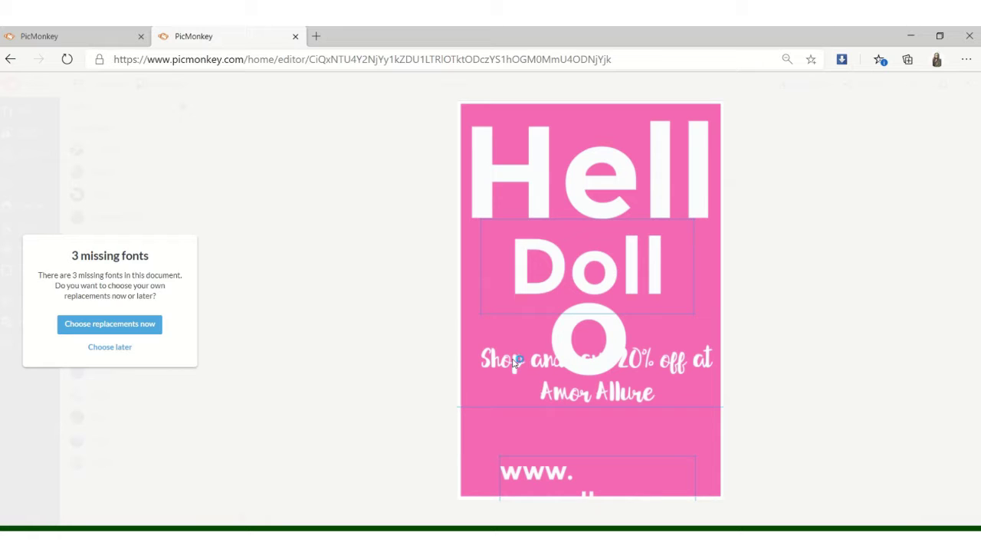
pyautogui.click(650, 190)
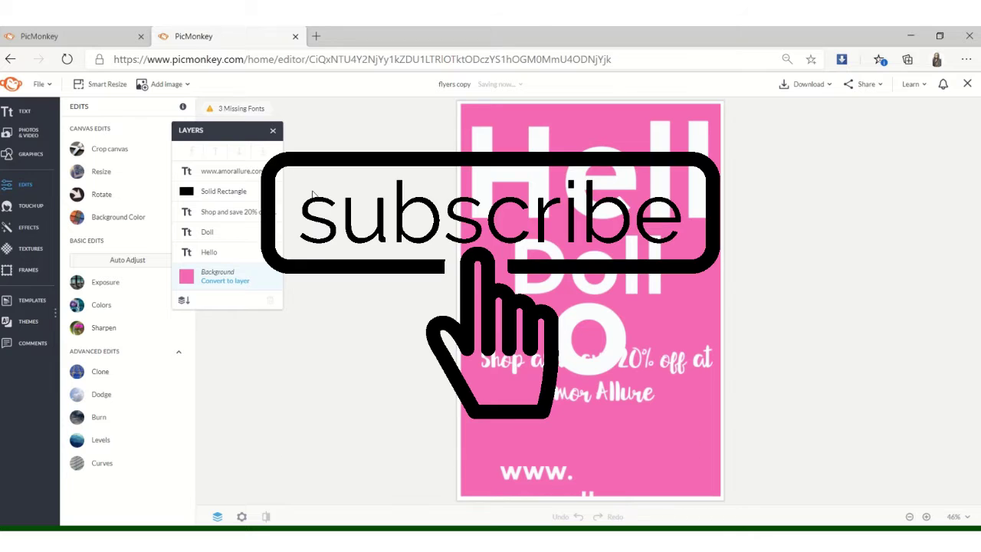
# Change the flyer's background colour to black (#000000).
pyautogui.click(222, 171)
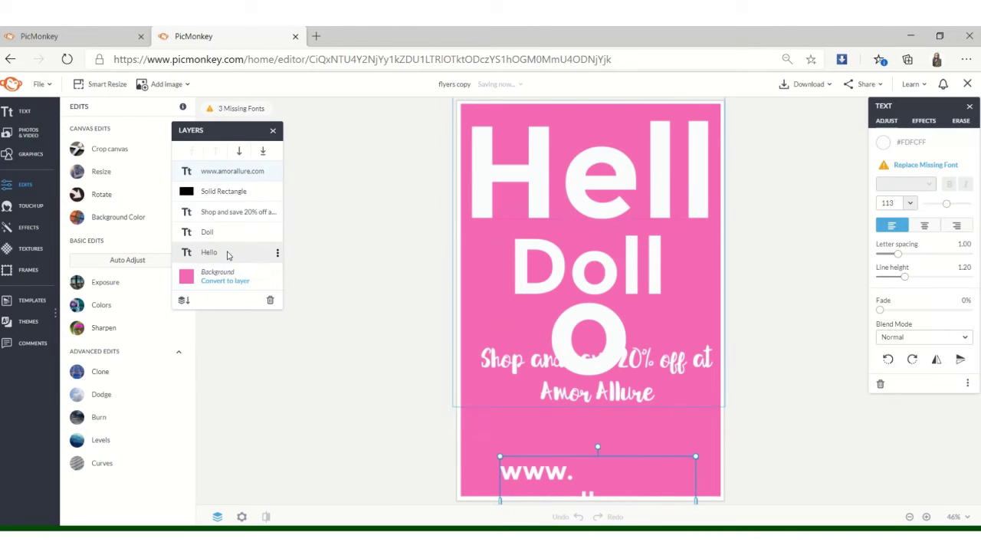
pyautogui.click(245, 277)
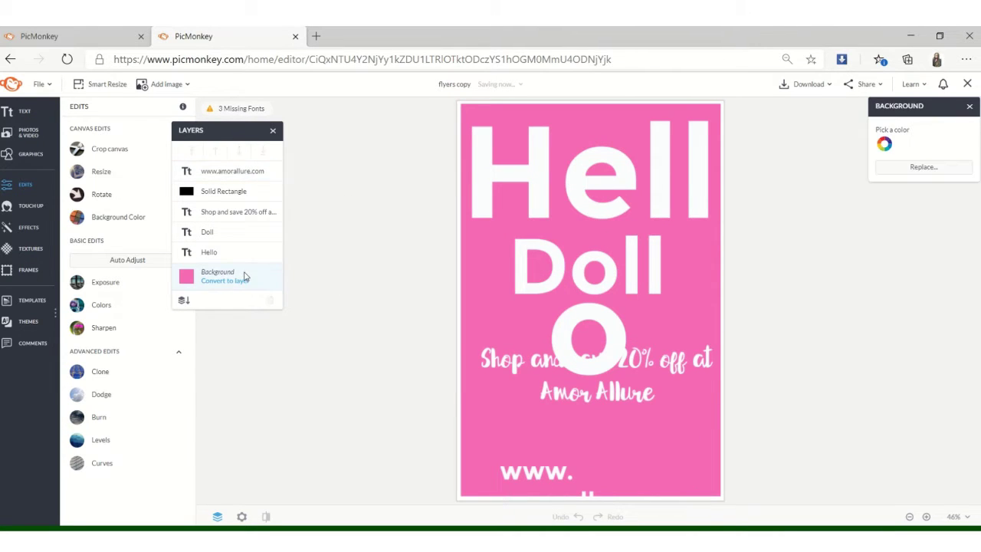
pyautogui.click(885, 144)
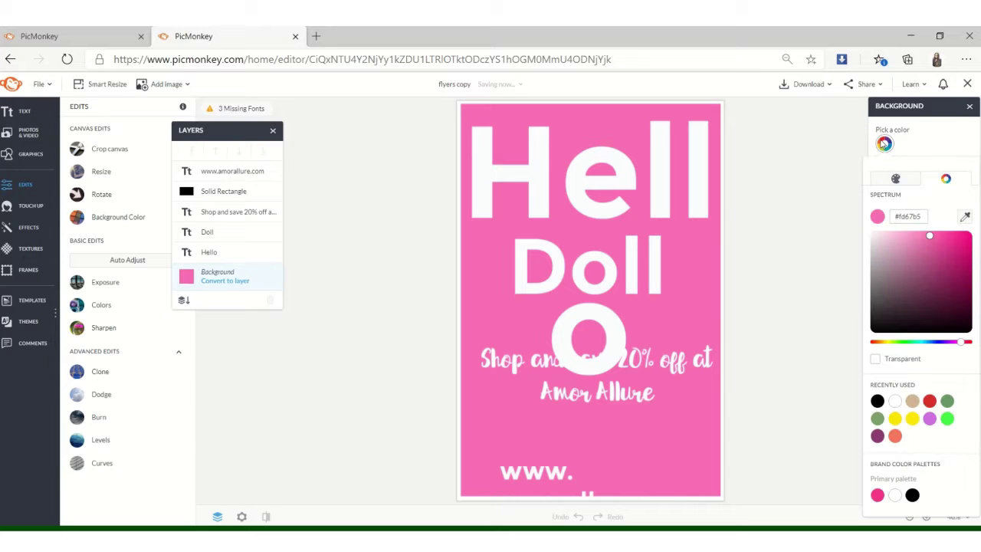
pyautogui.click(878, 401)
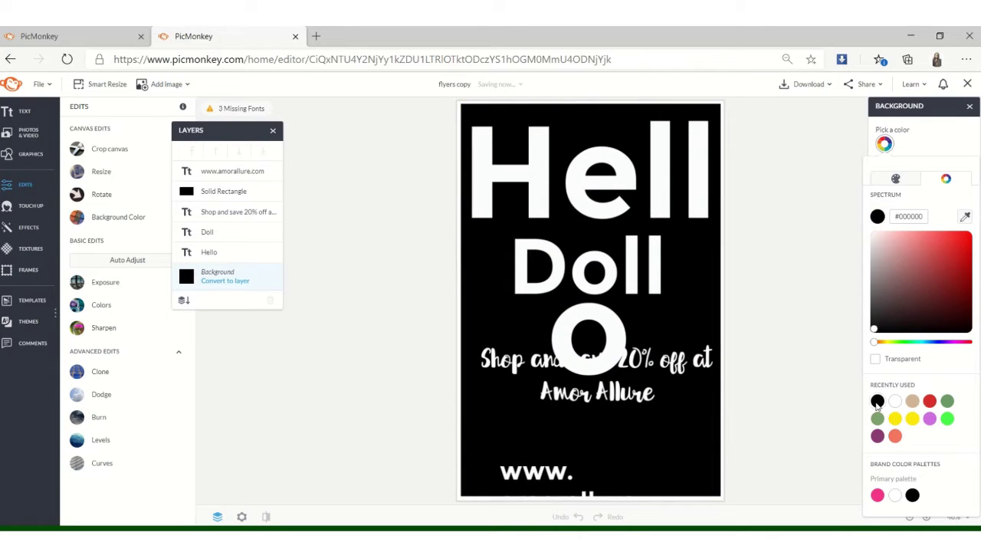
pyautogui.click(819, 332)
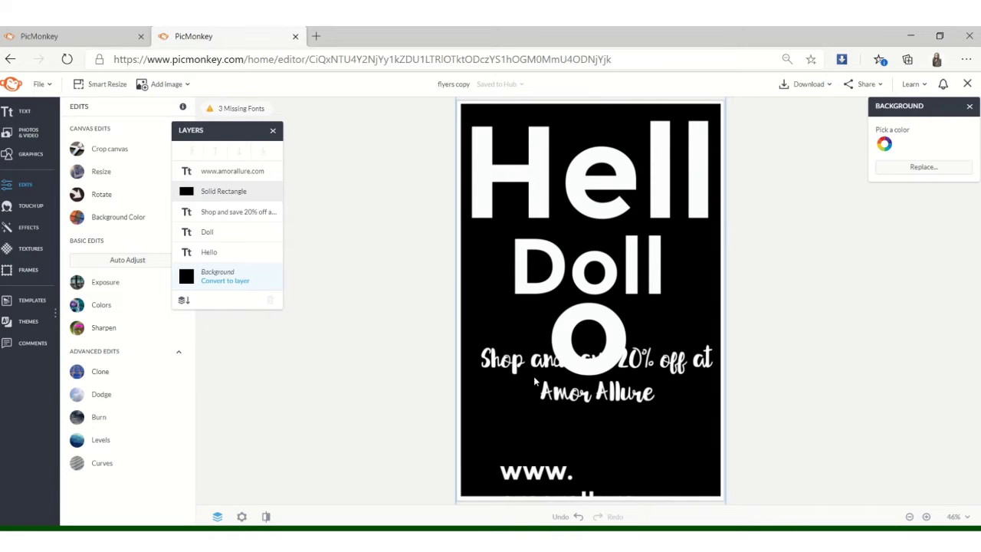
# Delete the "Hello" text layer from the flyer.
pyautogui.click(624, 192)
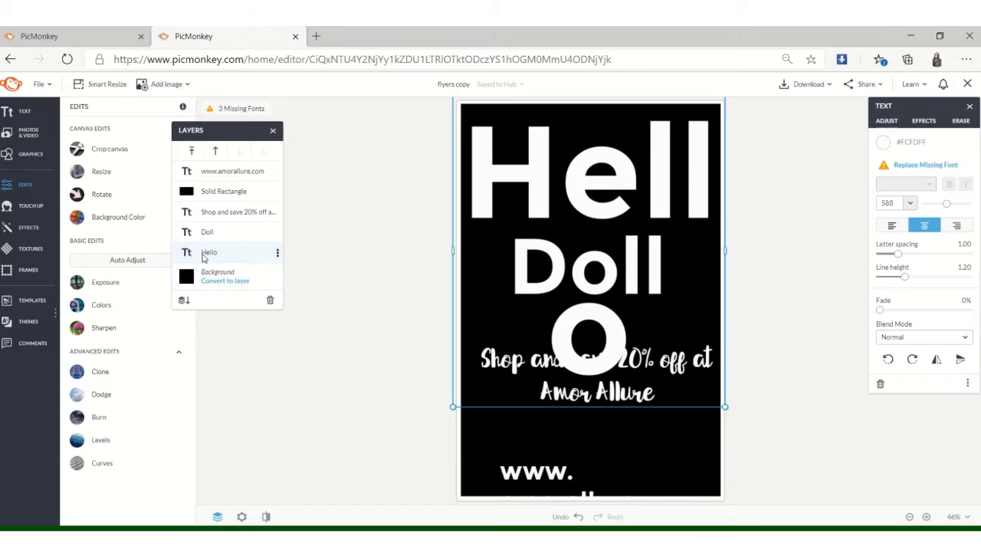
pyautogui.click(270, 300)
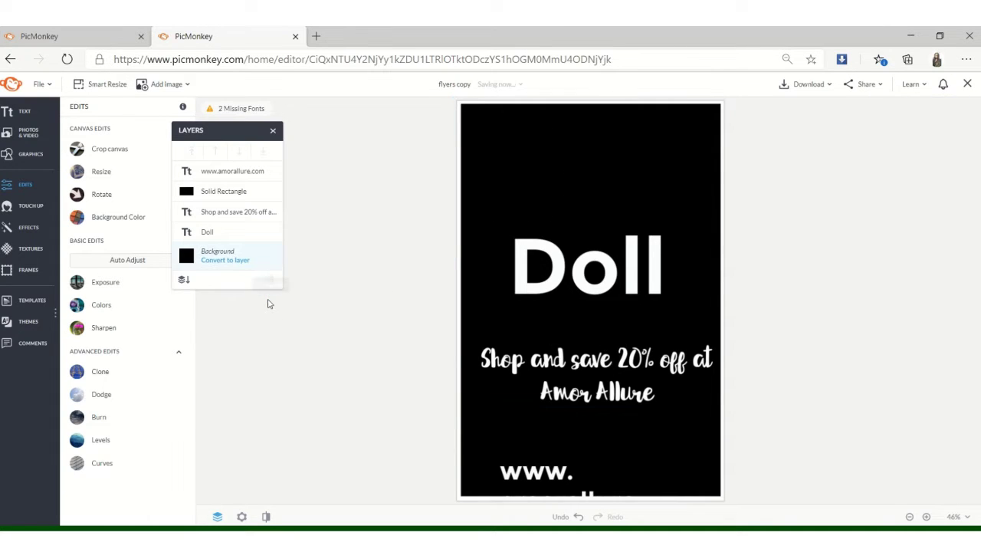
pyautogui.click(237, 231)
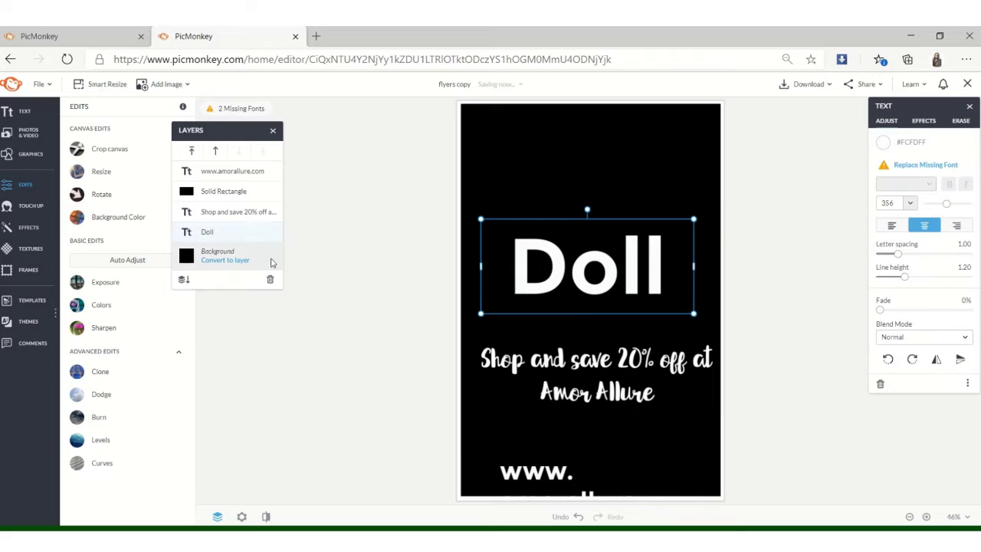
pyautogui.click(377, 202)
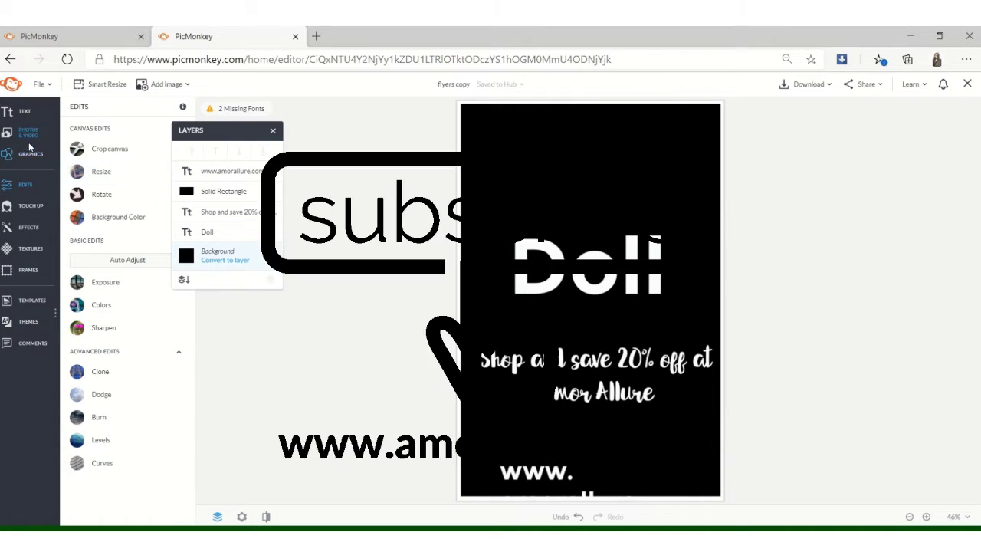
# Add a new text box reading "Hey" in the empty area above "Doll".
pyautogui.click(26, 112)
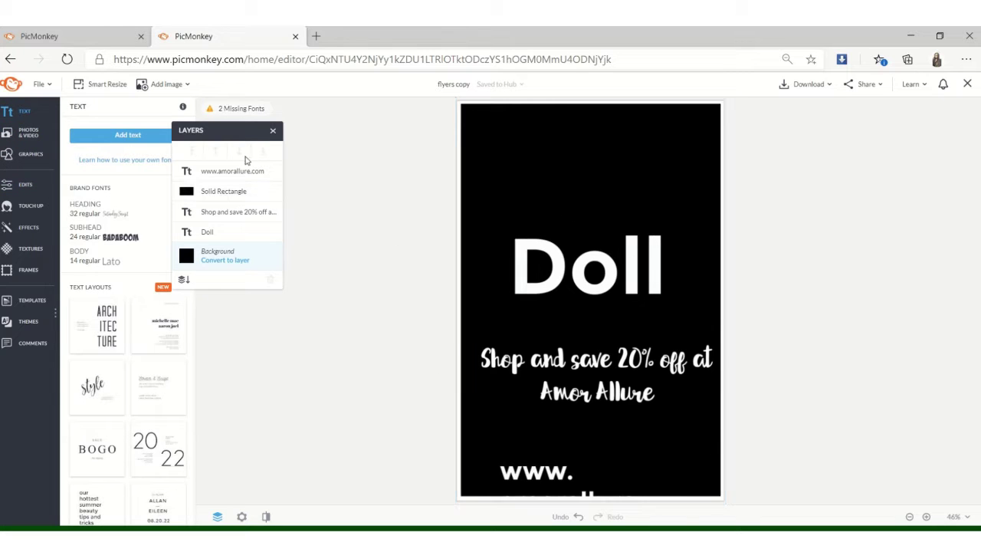
pyautogui.click(122, 135)
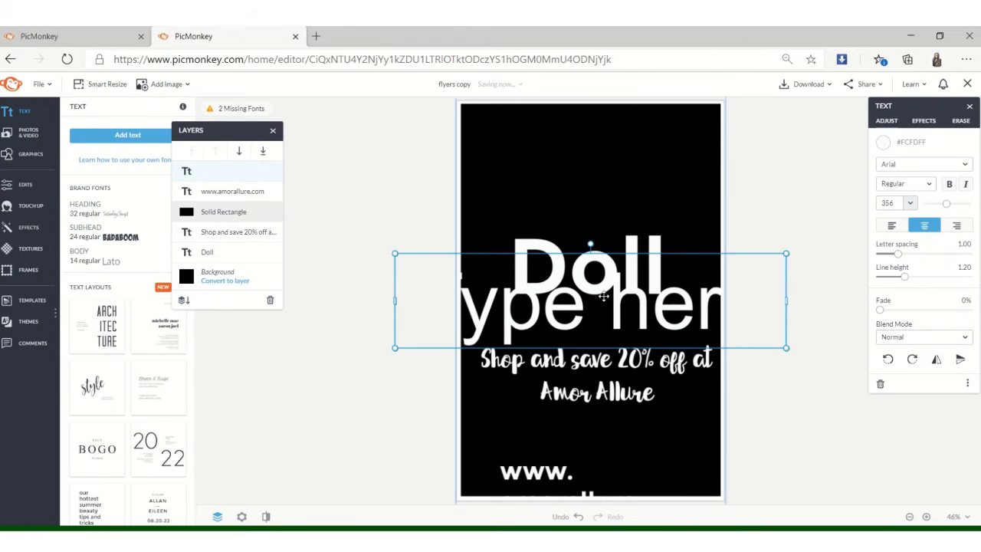
pyautogui.moveTo(595, 186); pyautogui.dragTo(603, 161)
pyautogui.doubleClick(603, 162)
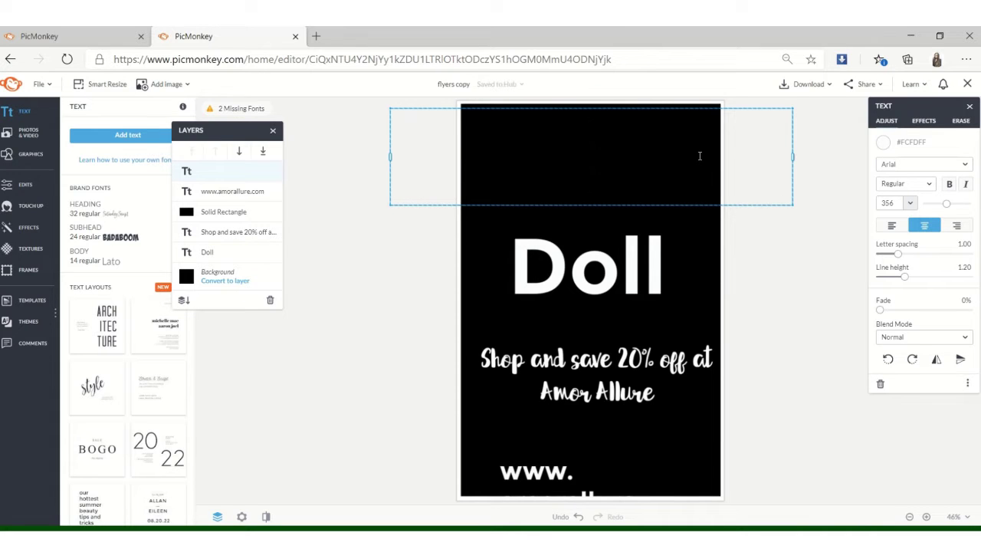
pyautogui.write('Hey')
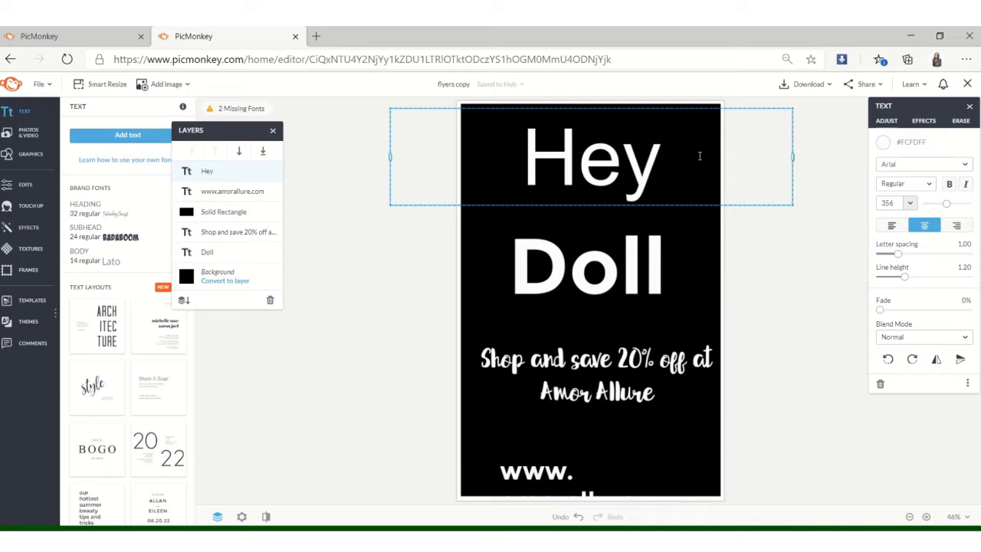
# Change the font of the "Hey" text to Beautiful Bloom Regular.
pyautogui.moveTo(698, 160); pyautogui.dragTo(522, 165)
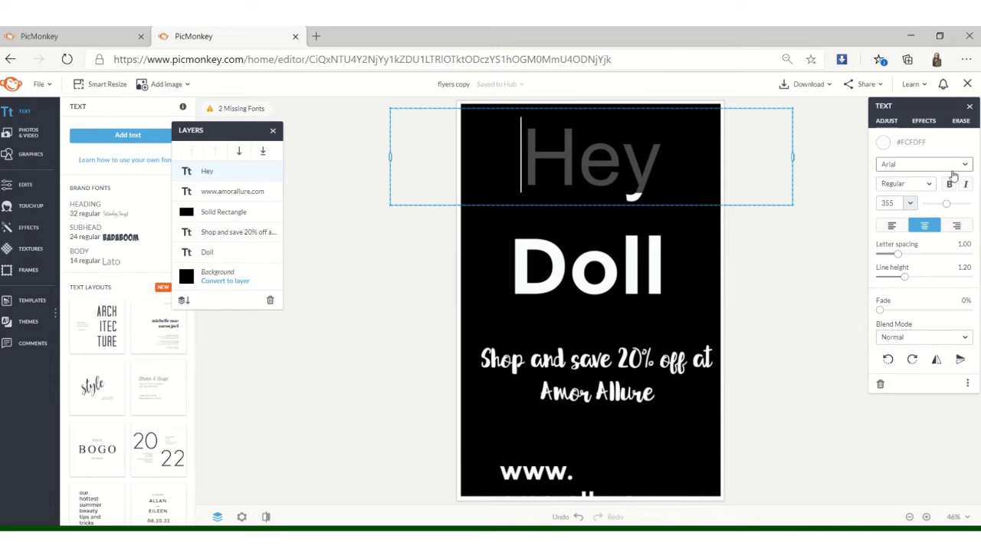
pyautogui.click(963, 165)
pyautogui.click(939, 183)
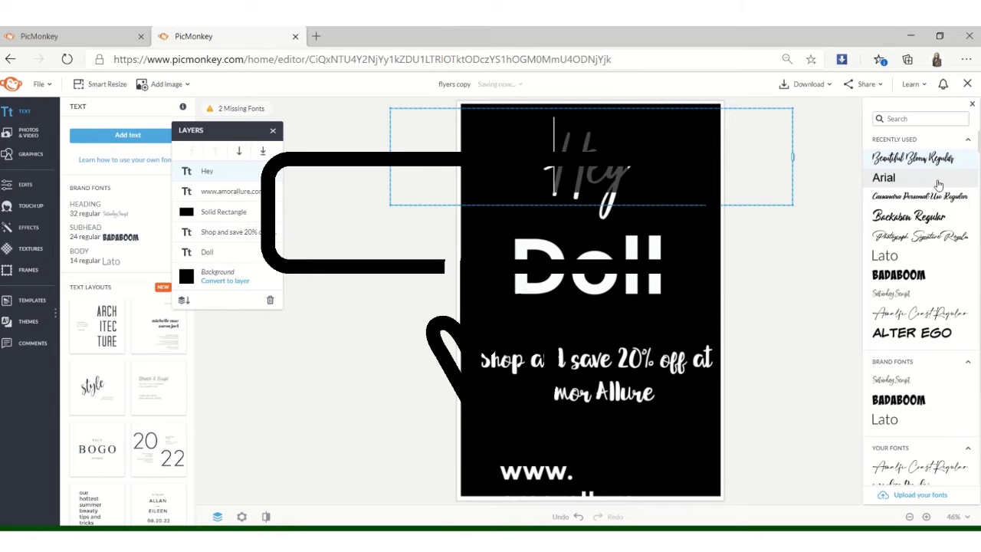
pyautogui.click(831, 237)
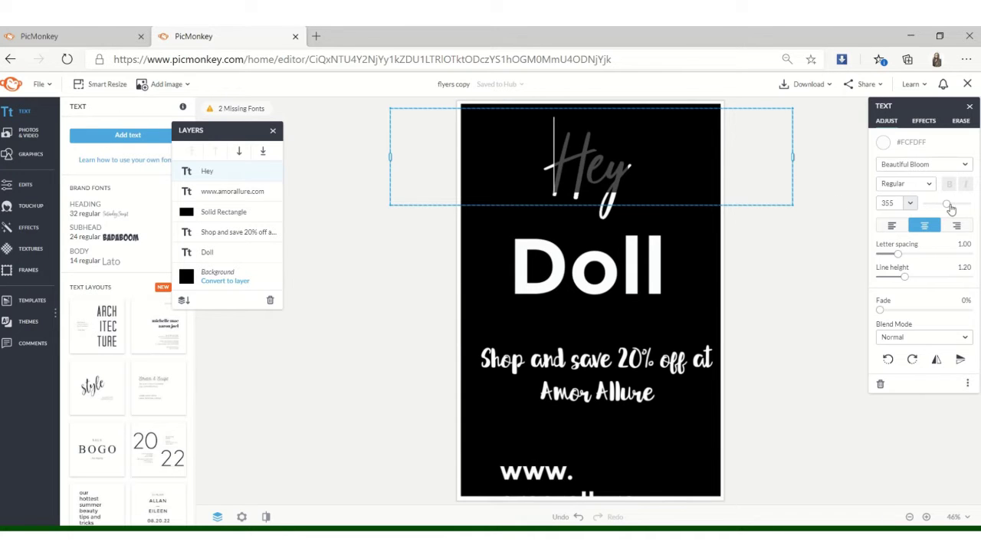
# Enlarge the "Hey" text to about size 632 and place it in the flyer's upper left corner.
pyautogui.moveTo(947, 204)
pyautogui.mouseDown()
pyautogui.moveTo(979, 207)
pyautogui.moveTo(960, 212)
pyautogui.mouseUp()
pyautogui.moveTo(582, 148); pyautogui.dragTo(515, 126)
pyautogui.moveTo(732, 239); pyautogui.dragTo(720, 230)
pyautogui.moveTo(577, 182); pyautogui.dragTo(566, 197)
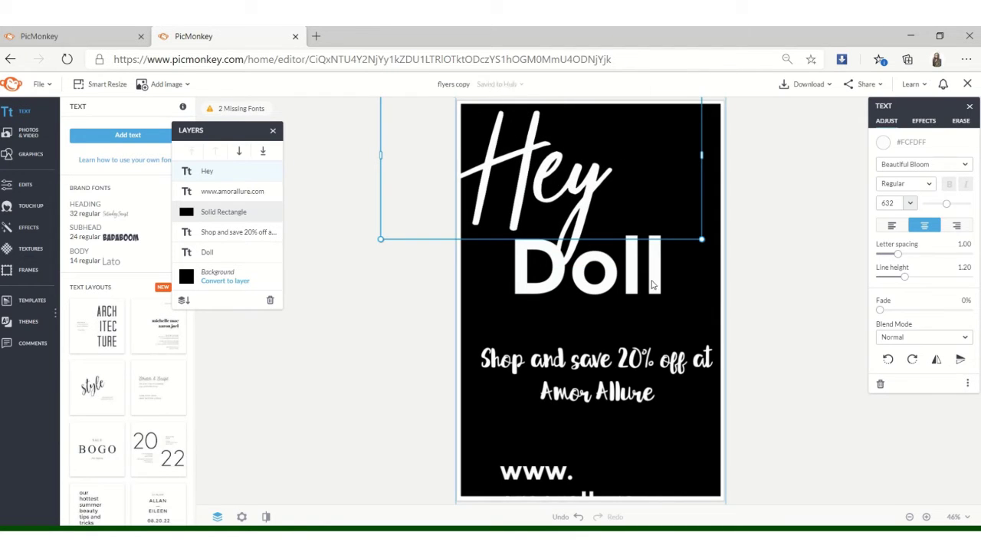
# Extend the "Hey" heading to read "Hey Baddie".
pyautogui.click(633, 191)
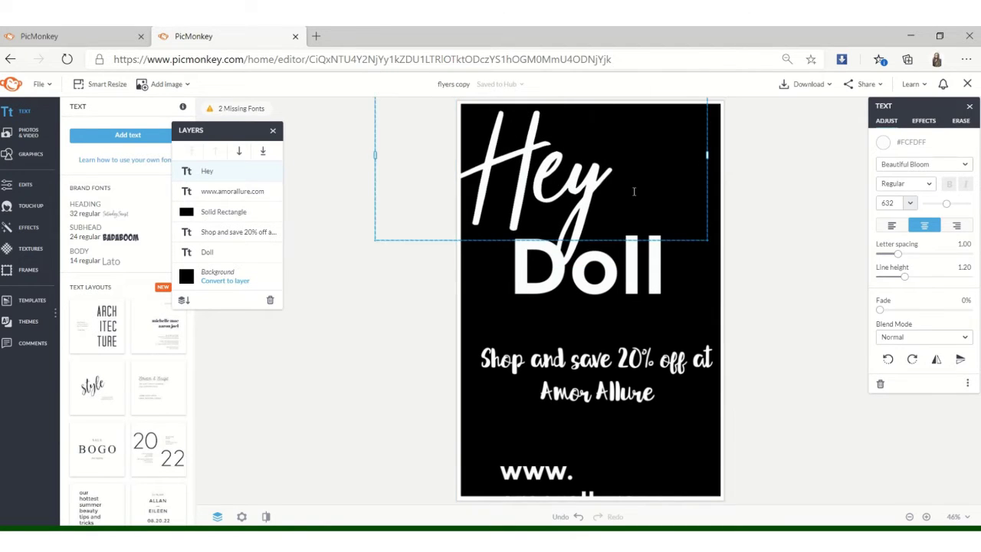
pyautogui.write('Baddie')
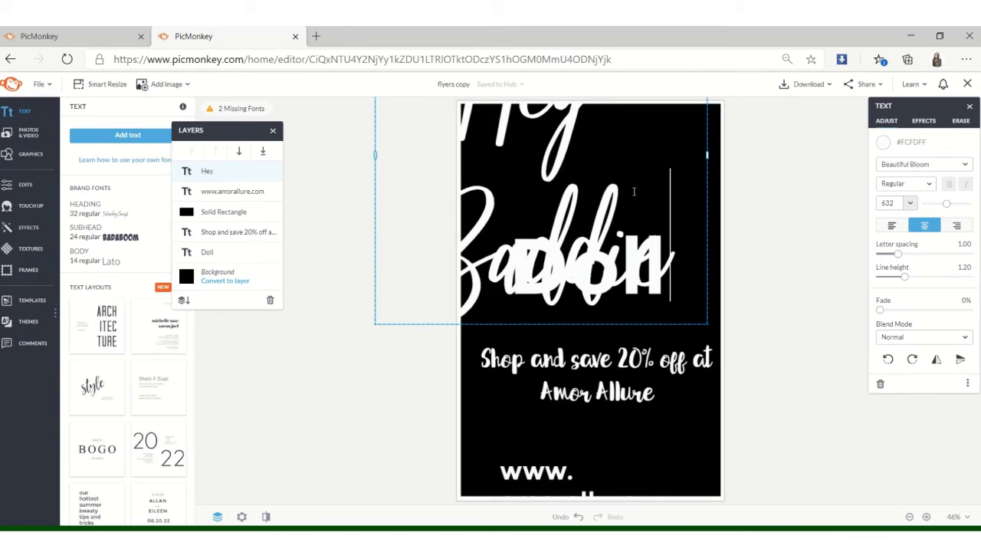
pyautogui.click(769, 311)
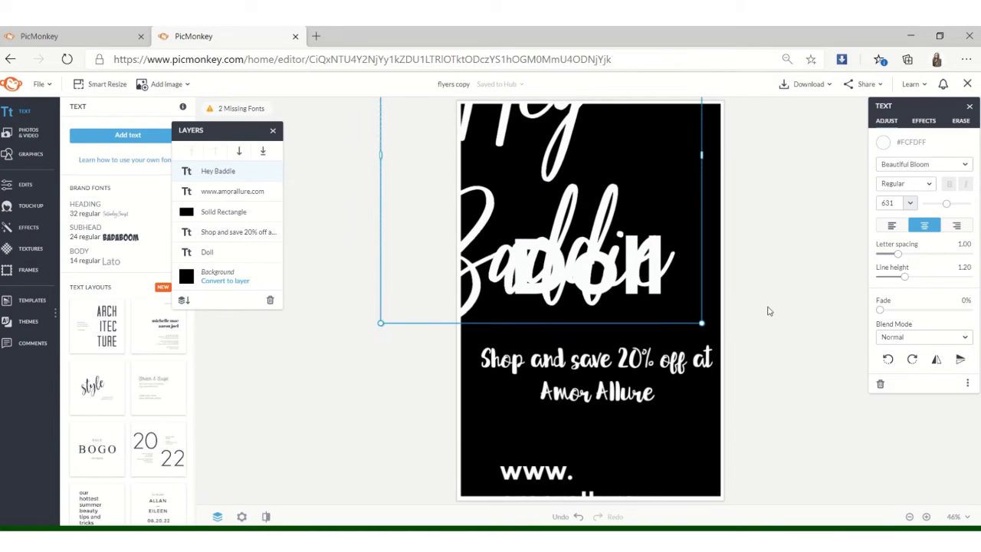
# Fit "Hey Baddie" on one line at about size 342 and centre it across the top of the flyer.
pyautogui.moveTo(701, 323); pyautogui.dragTo(656, 276)
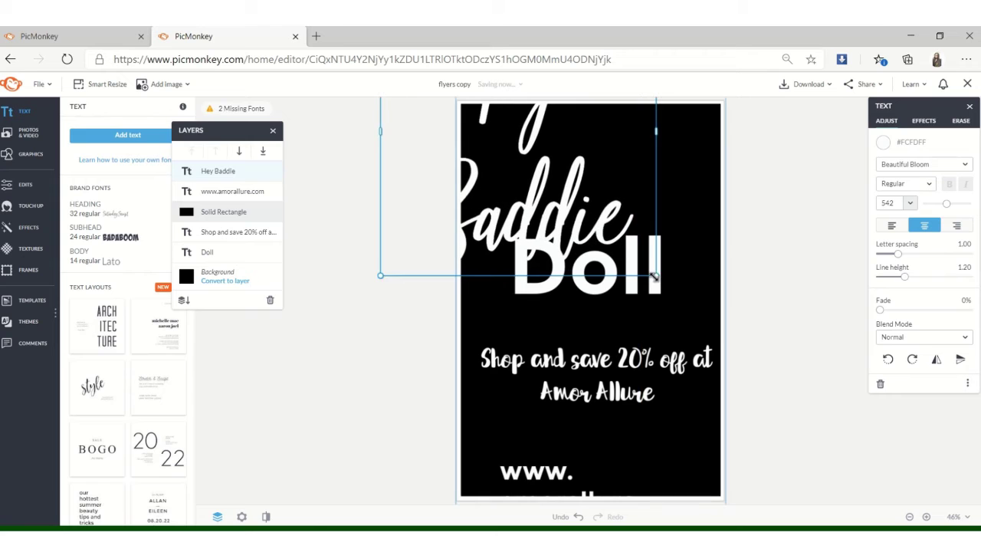
pyautogui.moveTo(659, 131); pyautogui.dragTo(756, 132)
pyautogui.moveTo(756, 204); pyautogui.dragTo(699, 175)
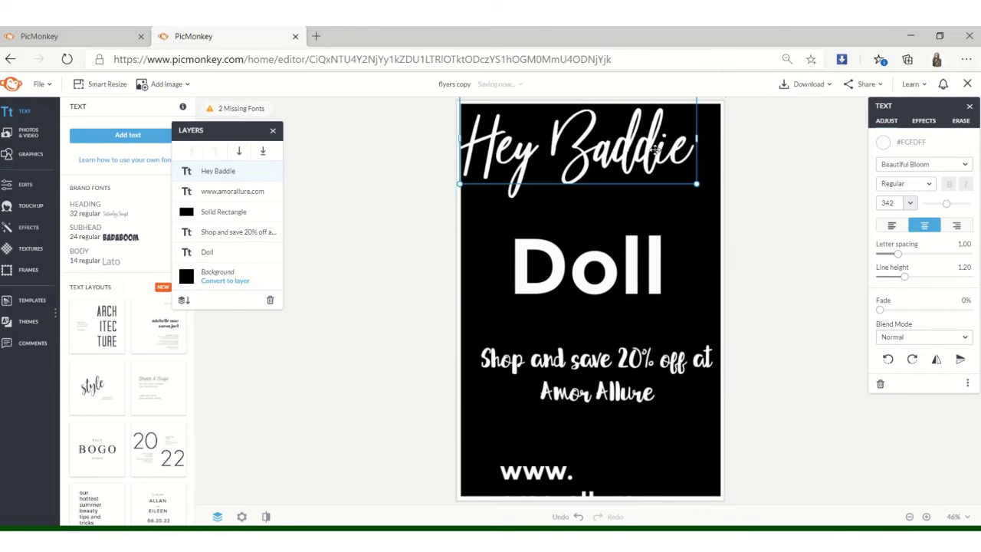
pyautogui.moveTo(657, 150); pyautogui.dragTo(670, 157)
# Delete the "Doll" text layer from the flyer.
pyautogui.click(638, 297)
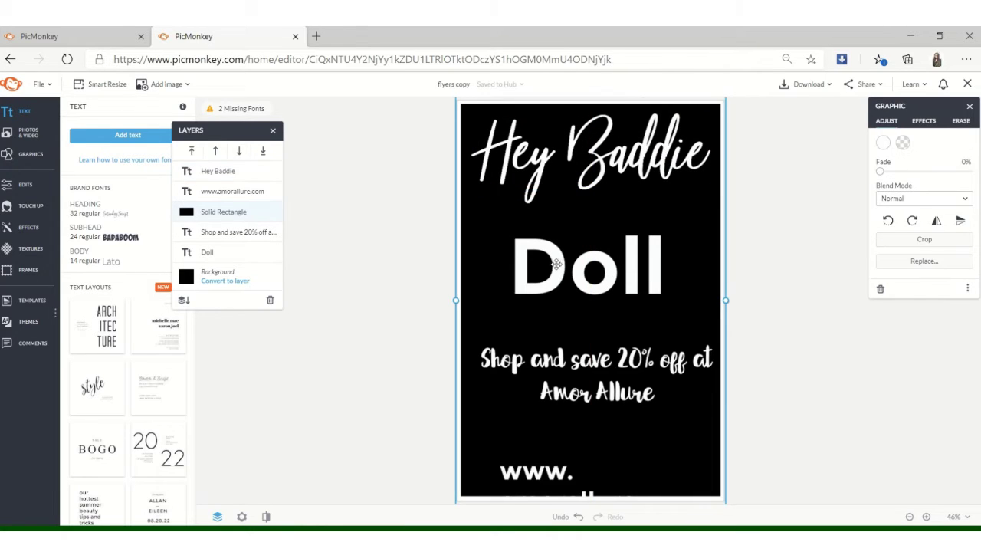
pyautogui.click(241, 260)
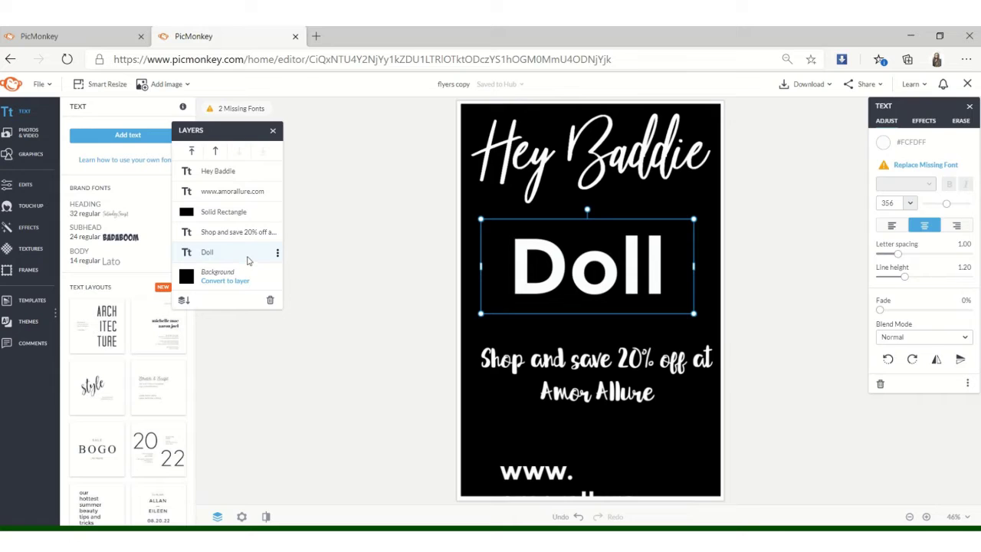
pyautogui.press('Delete')
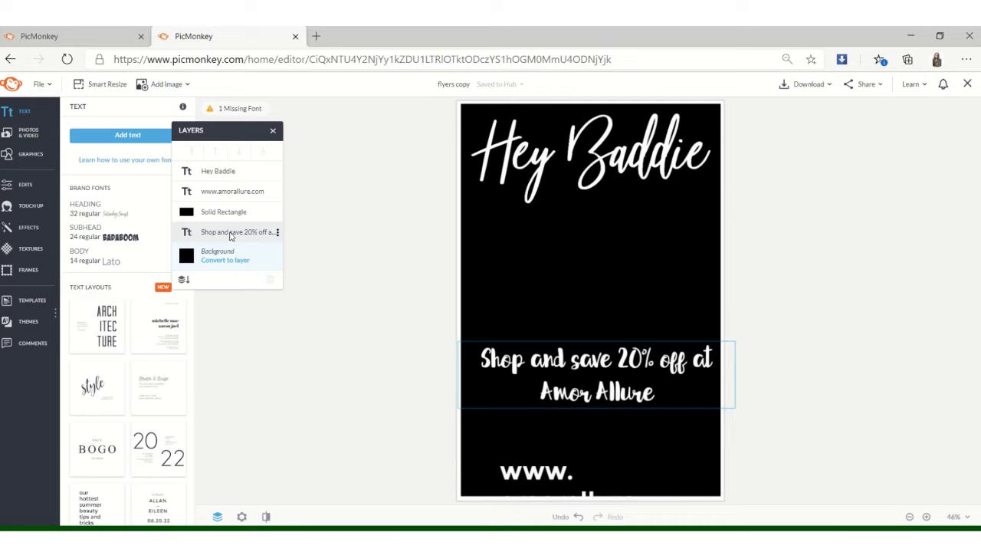
# Change the "Shop and save 20% off at Amor Allure" text to the Lato font and make it bold.
pyautogui.click(231, 236)
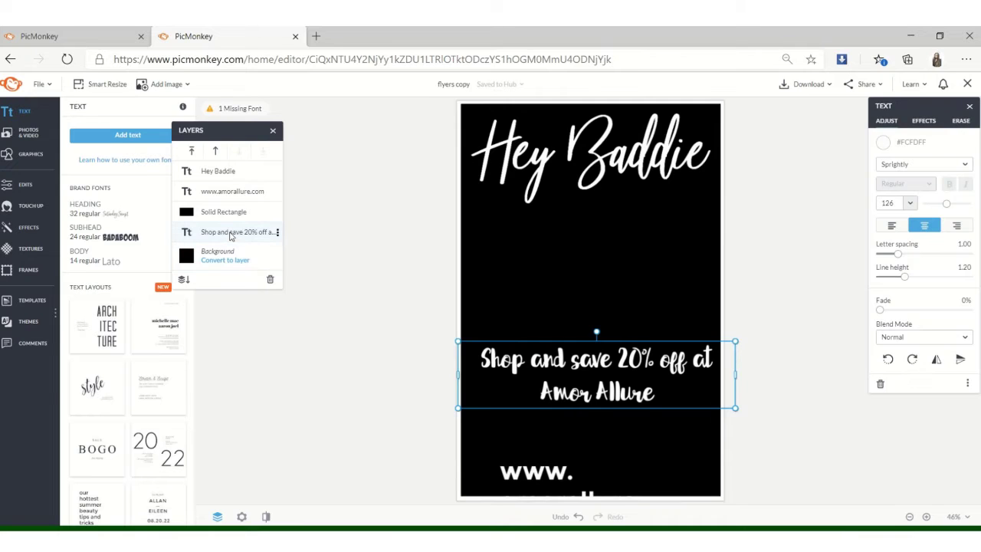
pyautogui.click(914, 161)
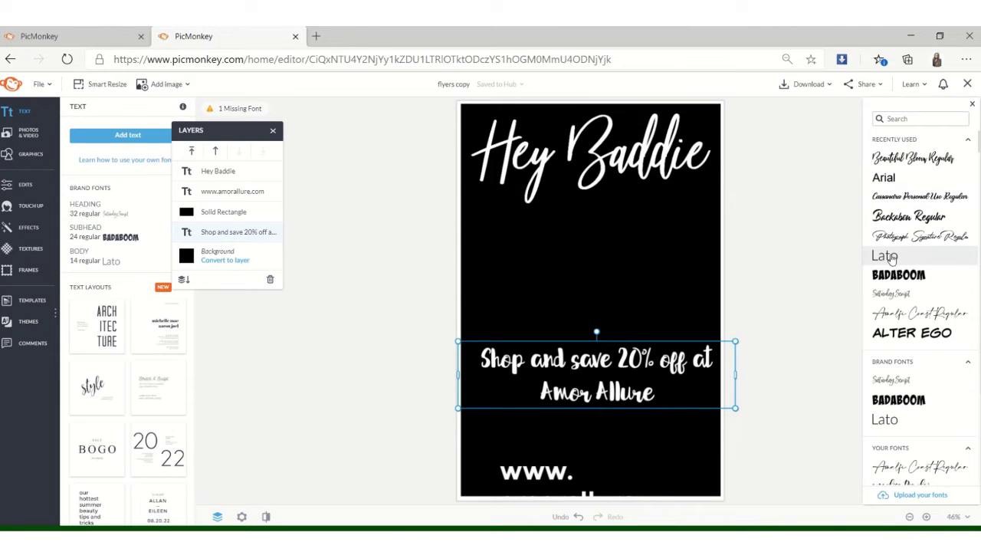
pyautogui.click(885, 256)
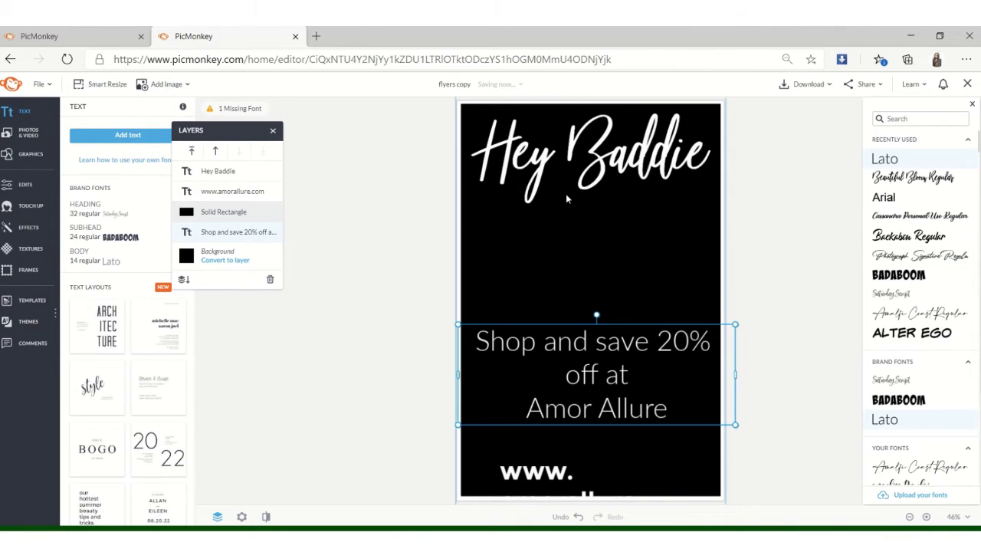
pyautogui.click(798, 129)
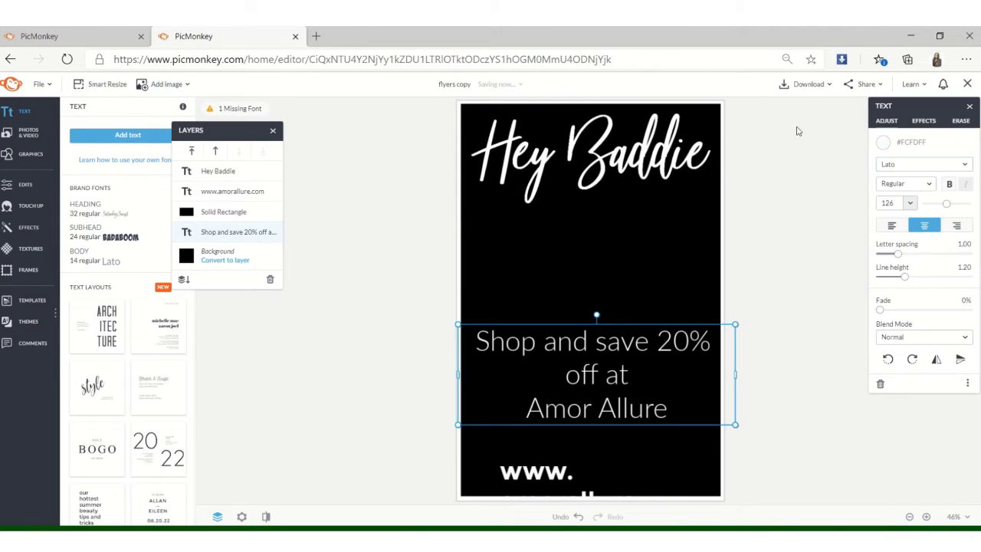
pyautogui.click(949, 184)
# Reword the discount text in capitals with "SHOP & SAVE" and "OFF", then slightly adjust its box and the "Hey Baddie" heading.
pyautogui.click(467, 252)
pyautogui.doubleClick(535, 343)
pyautogui.write('SHOP & SAVE')
pyautogui.doubleClick(529, 375)
pyautogui.press('BackSpace')
pyautogui.moveTo(707, 342); pyautogui.dragTo(662, 342)
pyautogui.press('BackSpace')
pyautogui.write('OFF')
pyautogui.moveTo(737, 408); pyautogui.dragTo(728, 404)
pyautogui.moveTo(687, 167); pyautogui.dragTo(688, 174)
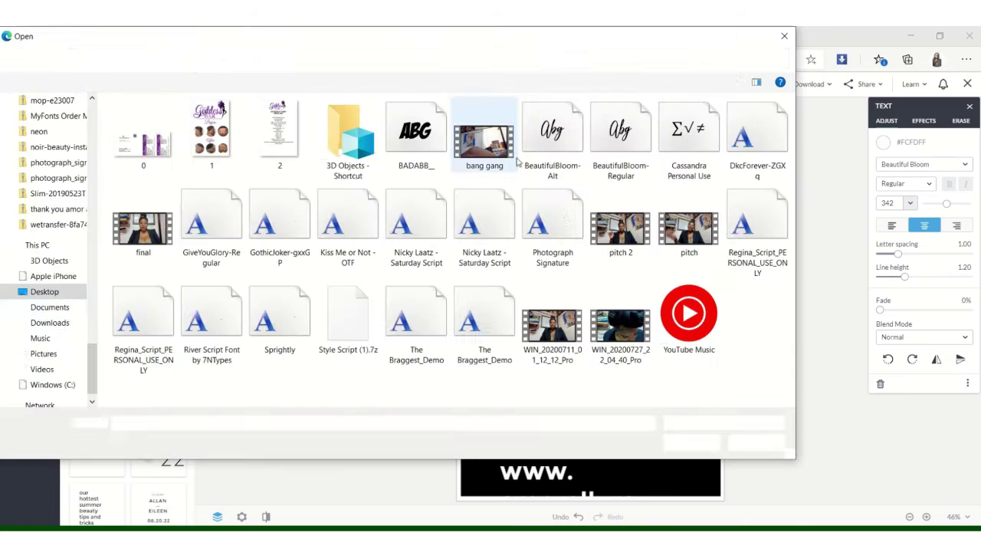
# Add the cut-out photo of the woman in the hat to the flyer and bring the discount text layer in front of it.
pyautogui.click(43, 291)
pyautogui.scroll(-10, 781, 157)
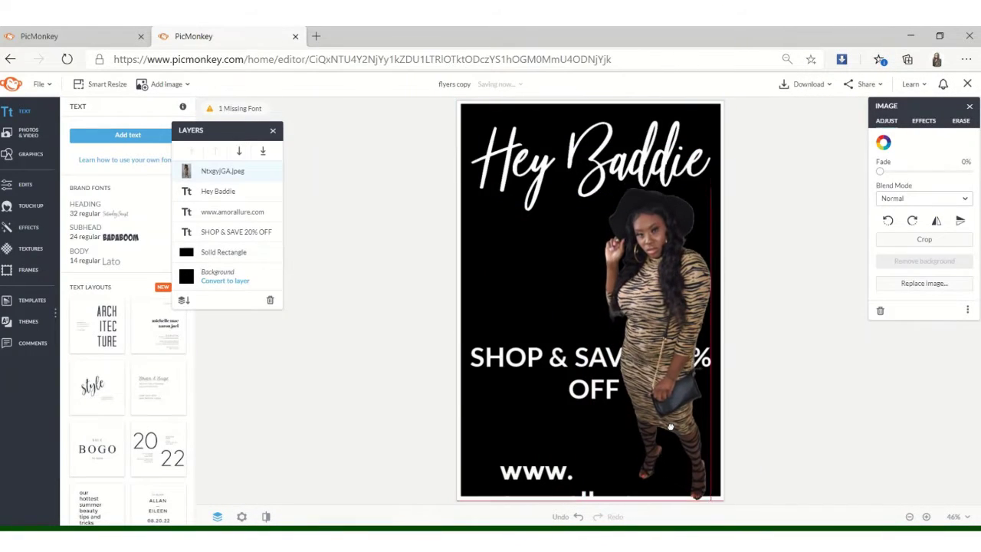
pyautogui.moveTo(230, 232); pyautogui.dragTo(230, 170)
pyautogui.click(425, 258)
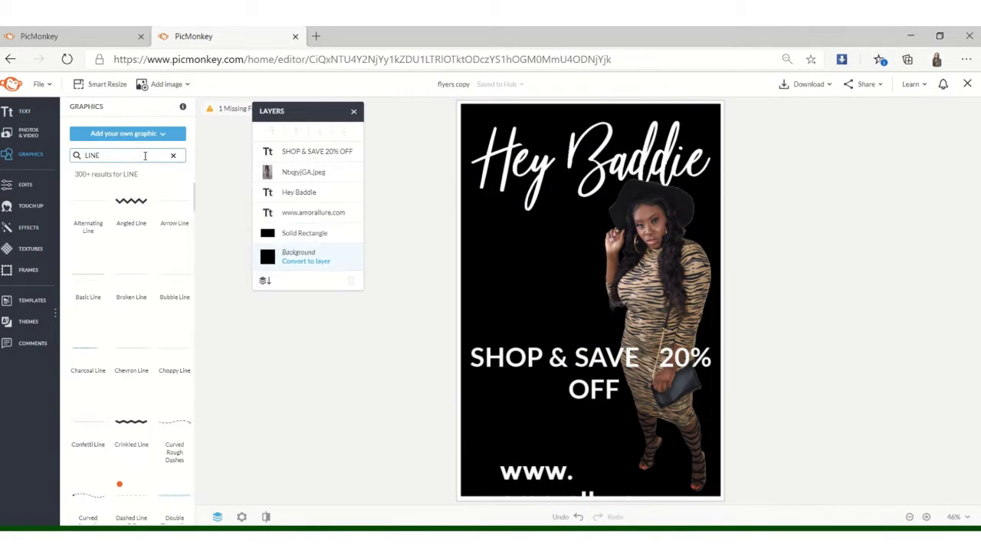
# Place white Basic Line graphics across the flyer directly above and below the "SHOP & SAVE 20% OFF" text.
pyautogui.click(88, 273)
pyautogui.moveTo(591, 300); pyautogui.dragTo(641, 335)
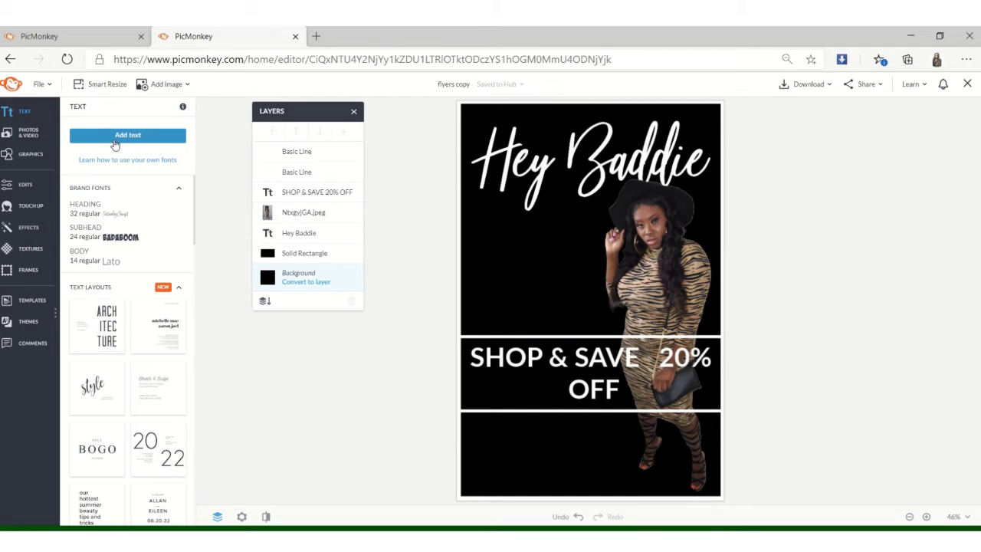
# Add a solid rectangle from the Basic shapes and colour it white (#ffffff).
pyautogui.click(36, 153)
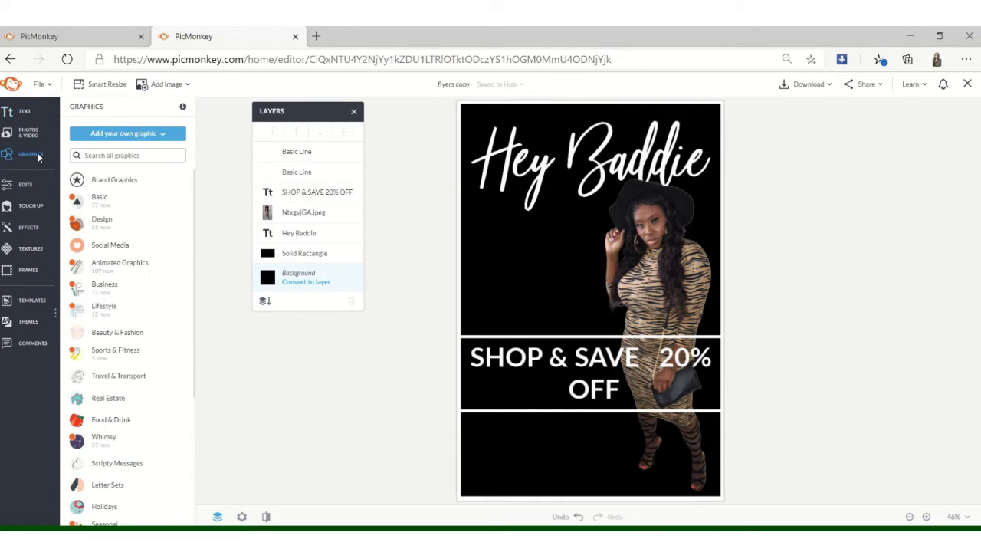
pyautogui.click(102, 197)
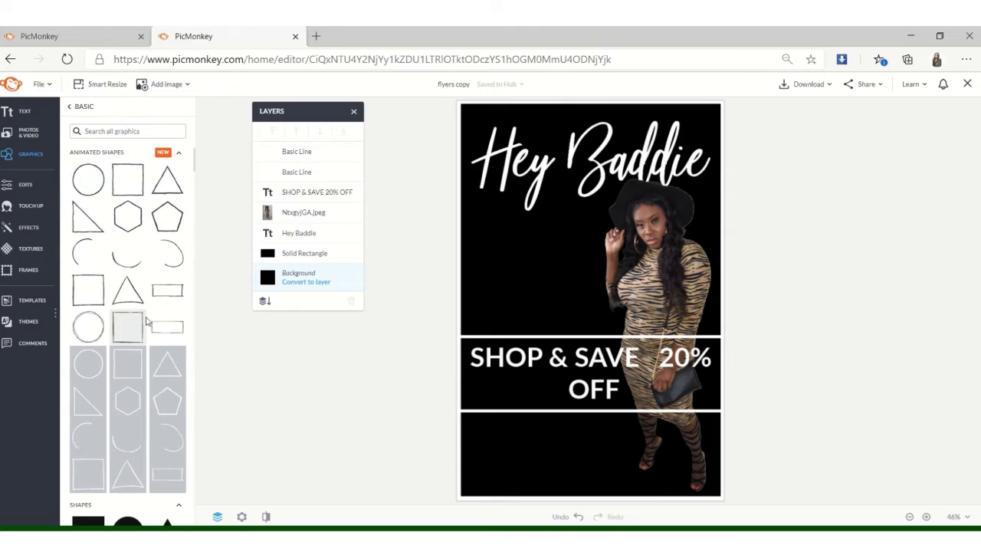
pyautogui.moveTo(194, 169); pyautogui.dragTo(204, 182)
pyautogui.scroll(2, 204, 181)
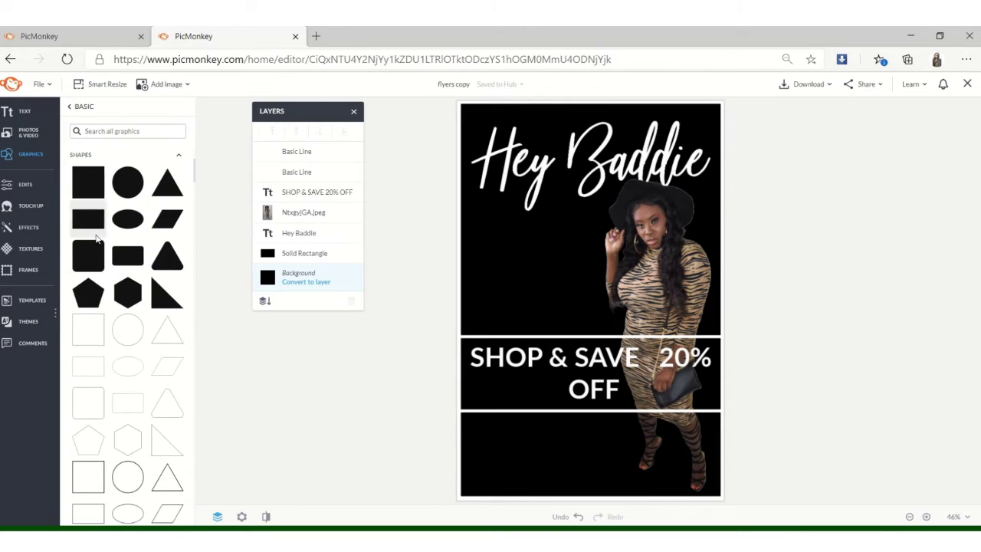
pyautogui.click(89, 223)
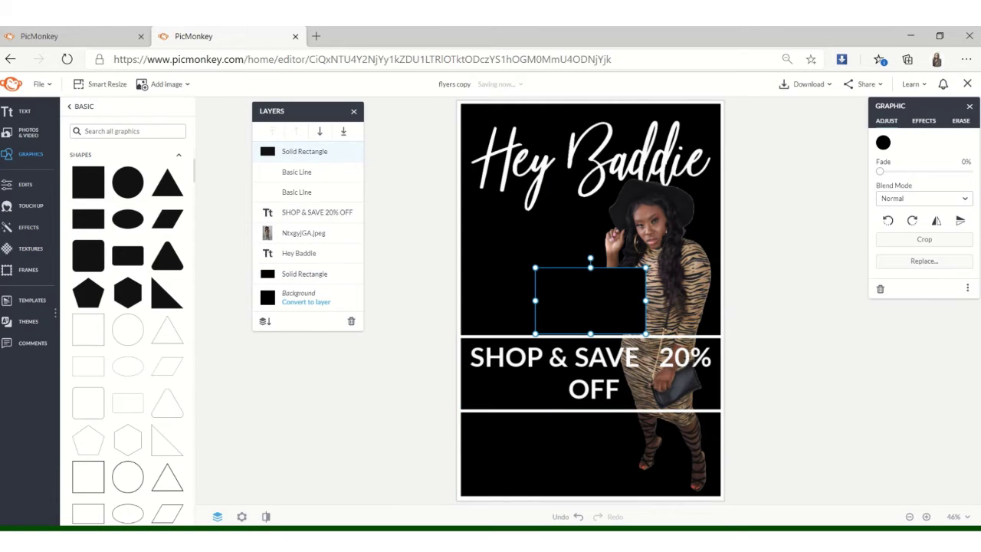
pyautogui.click(883, 143)
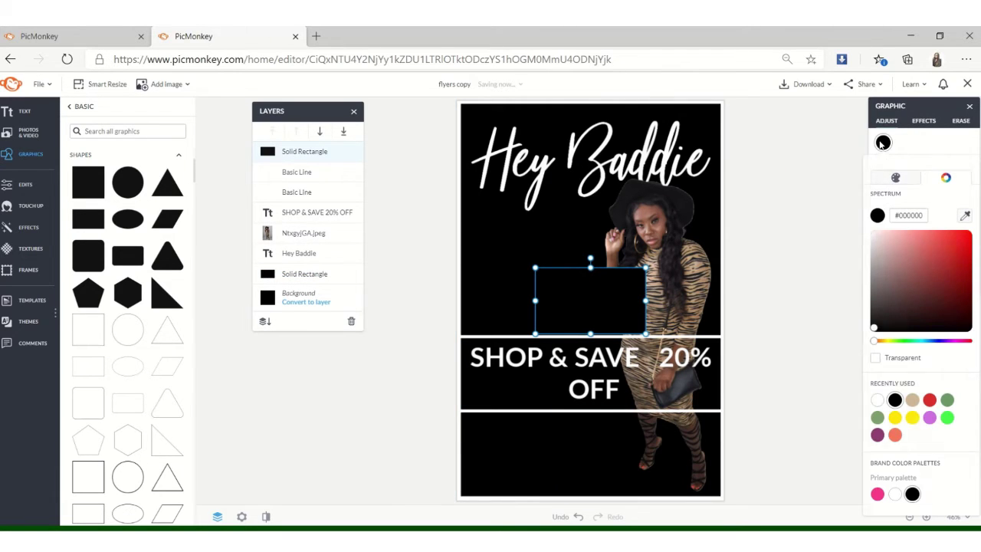
pyautogui.click(879, 402)
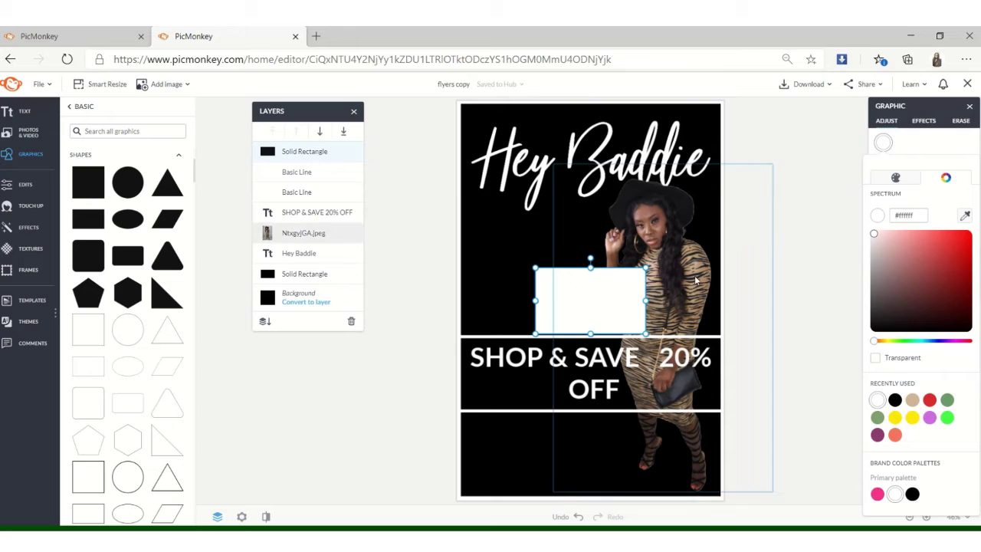
pyautogui.click(601, 274)
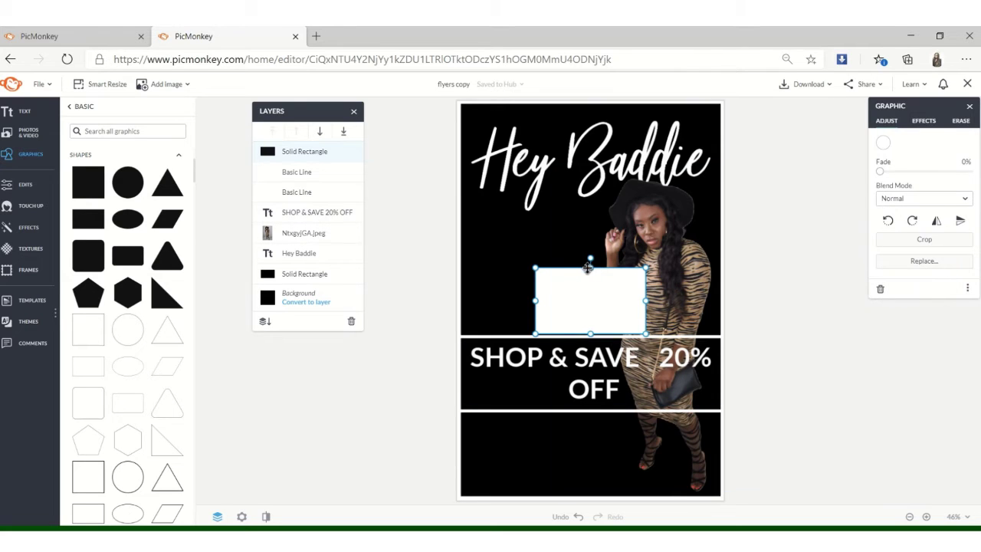
# Reshape the white rectangle into a thin bar spanning the full width near the flyer's lower edge.
pyautogui.moveTo(588, 268); pyautogui.dragTo(441, 487)
pyautogui.moveTo(606, 487); pyautogui.dragTo(747, 477)
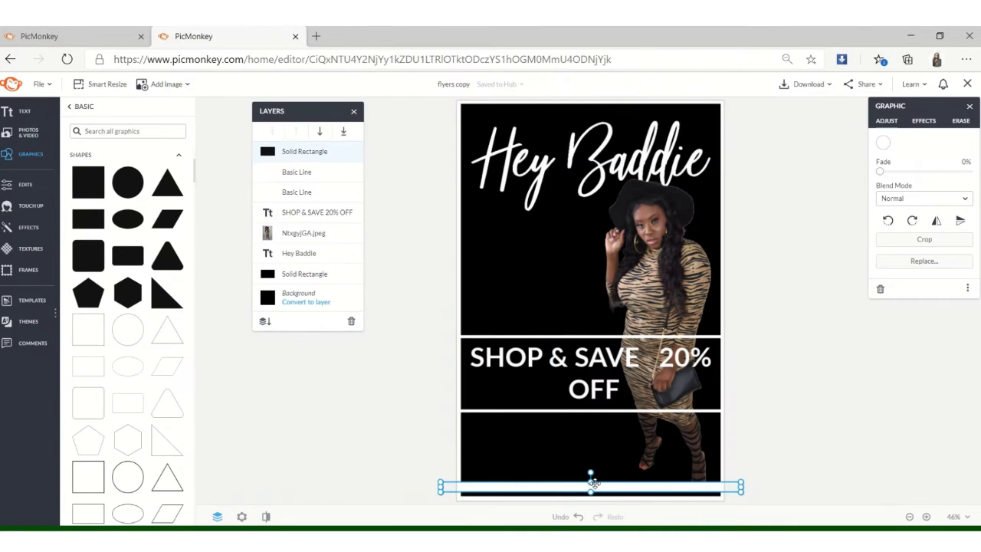
pyautogui.moveTo(593, 481); pyautogui.dragTo(594, 476)
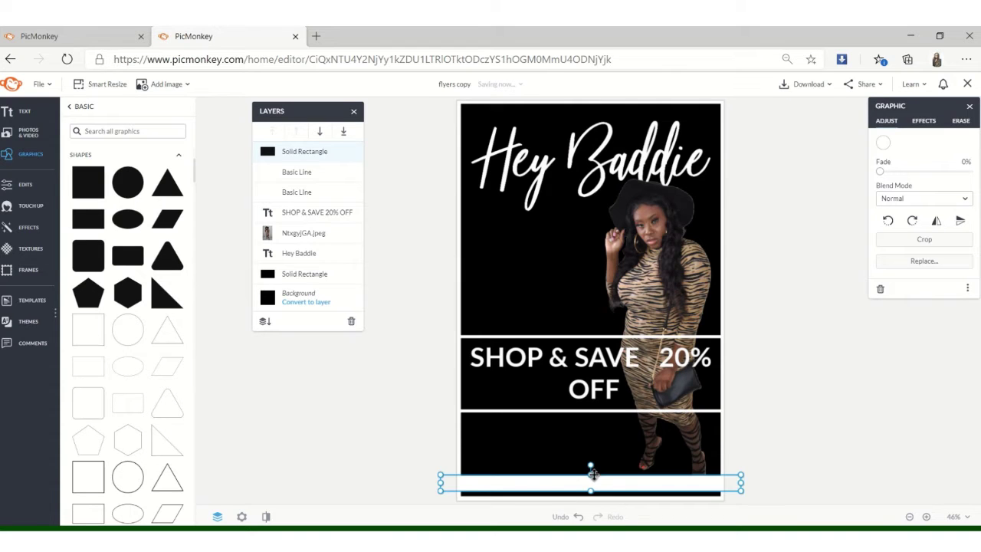
pyautogui.click(660, 316)
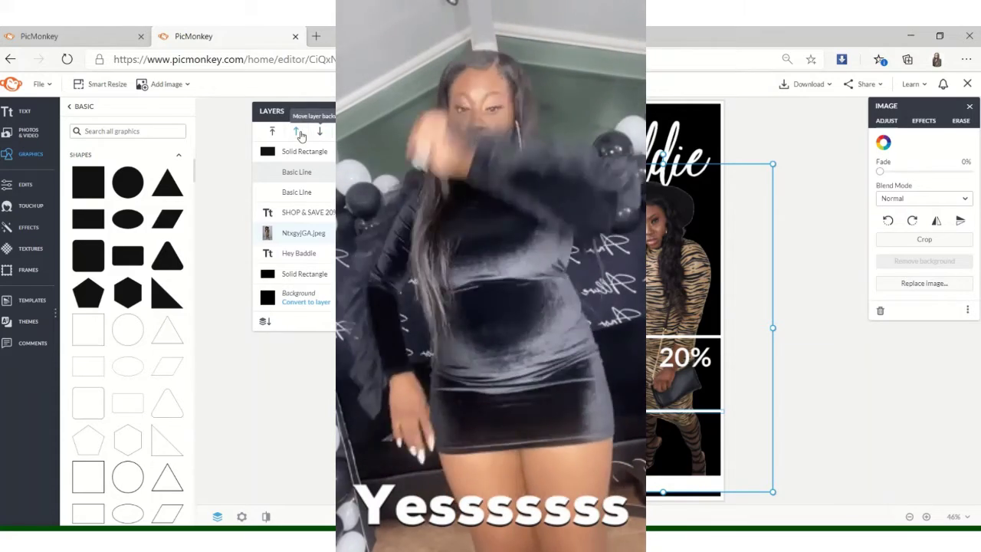
pyautogui.click(296, 132)
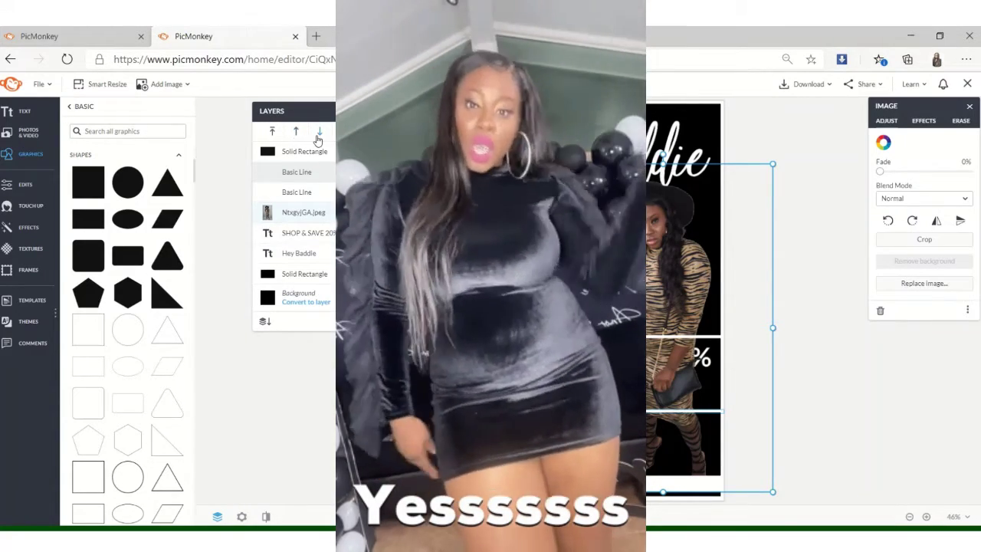
pyautogui.click(321, 134)
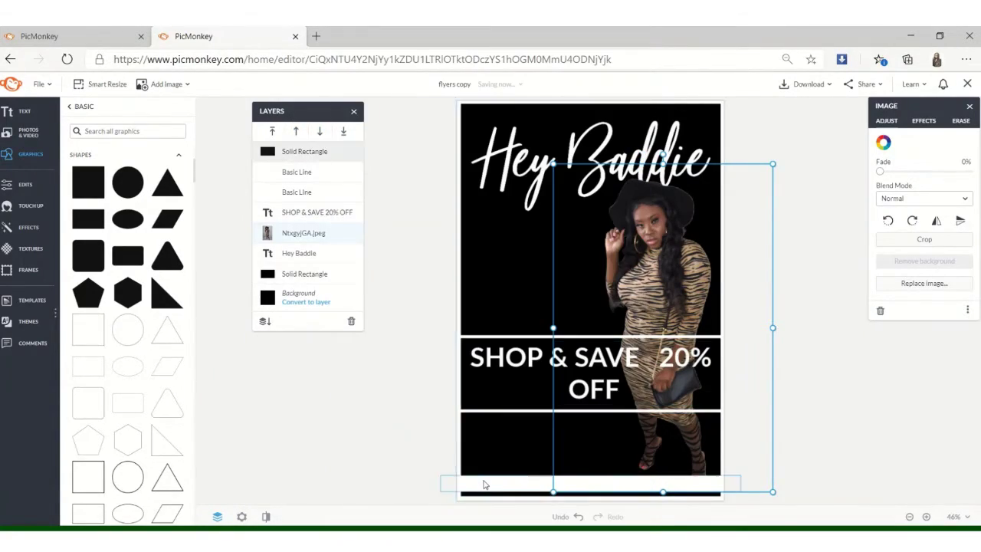
# Send the white bar backward in the layer order until it sits directly behind the woman's photo.
pyautogui.click(484, 482)
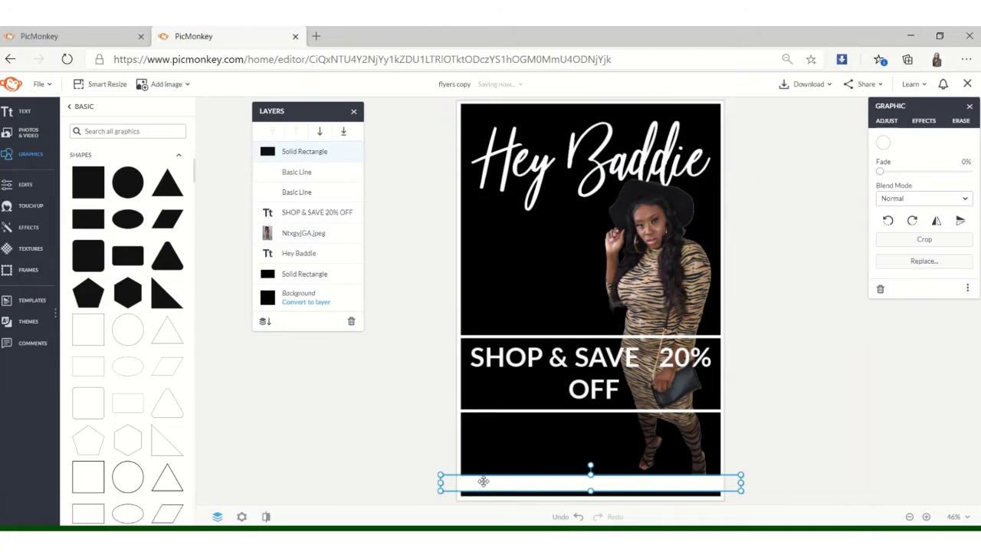
pyautogui.click(320, 132)
pyautogui.click(320, 132)
pyautogui.click(320, 133)
pyautogui.click(319, 132)
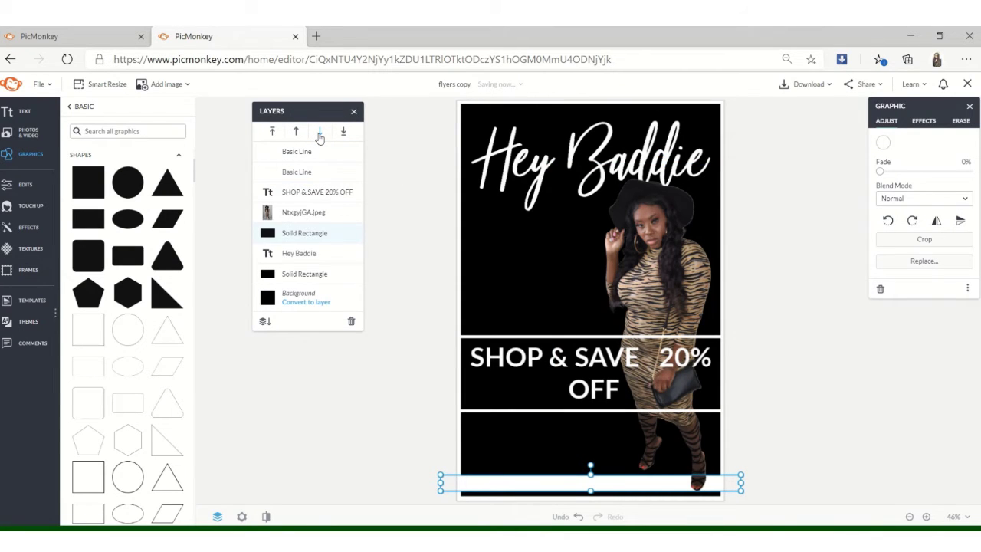
pyautogui.click(810, 258)
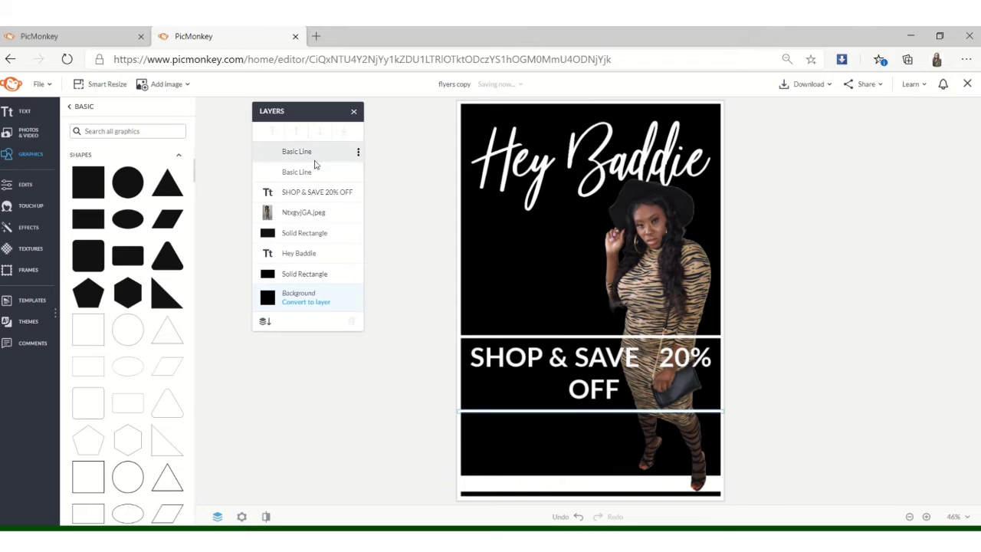
pyautogui.click(7, 111)
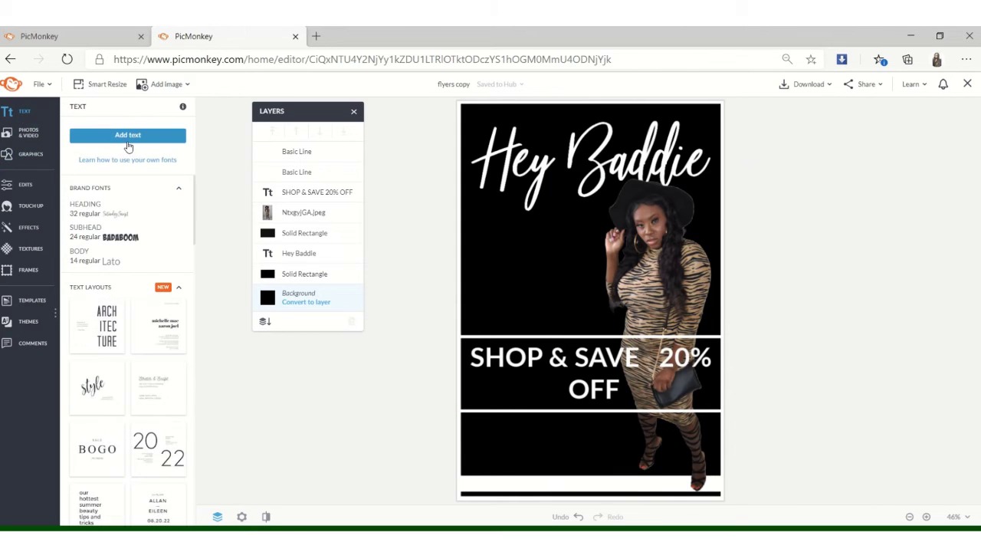
pyautogui.click(128, 146)
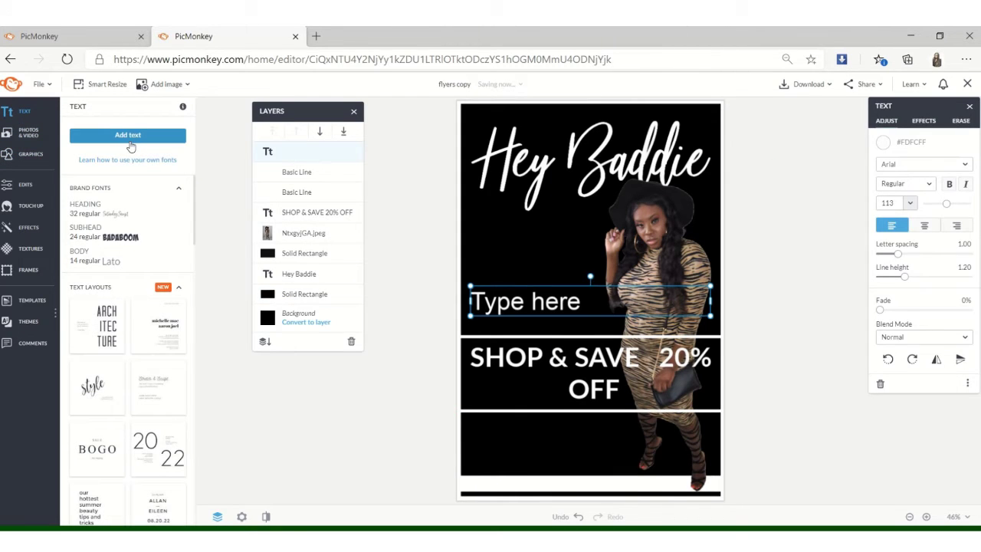
pyautogui.write('WWW. AMORALLURE.COM')
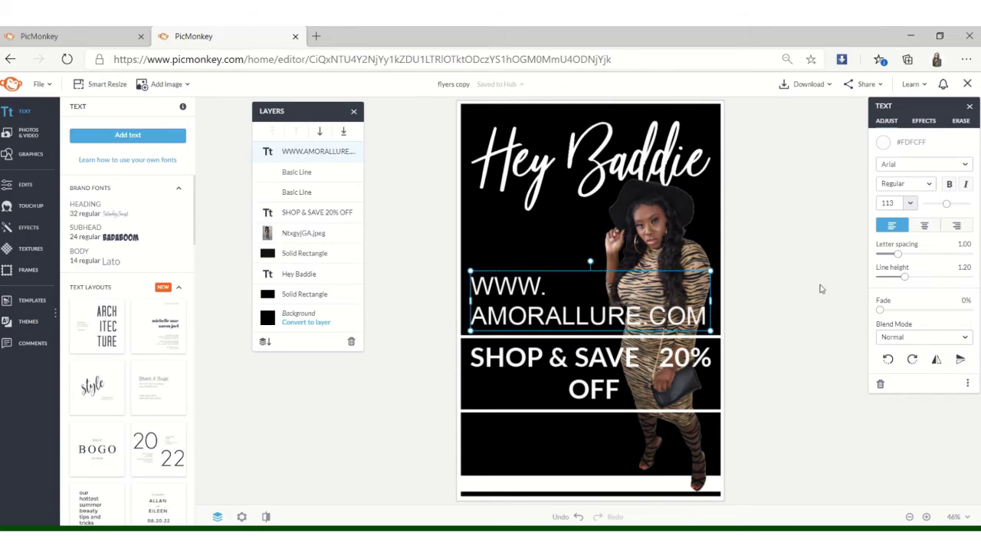
pyautogui.moveTo(471, 271); pyautogui.dragTo(476, 309)
pyautogui.moveTo(629, 301); pyautogui.dragTo(636, 480)
# Set the website text to bold Lato and colour it black (#000000).
pyautogui.click(924, 164)
pyautogui.click(915, 184)
pyautogui.click(797, 292)
pyautogui.click(797, 299)
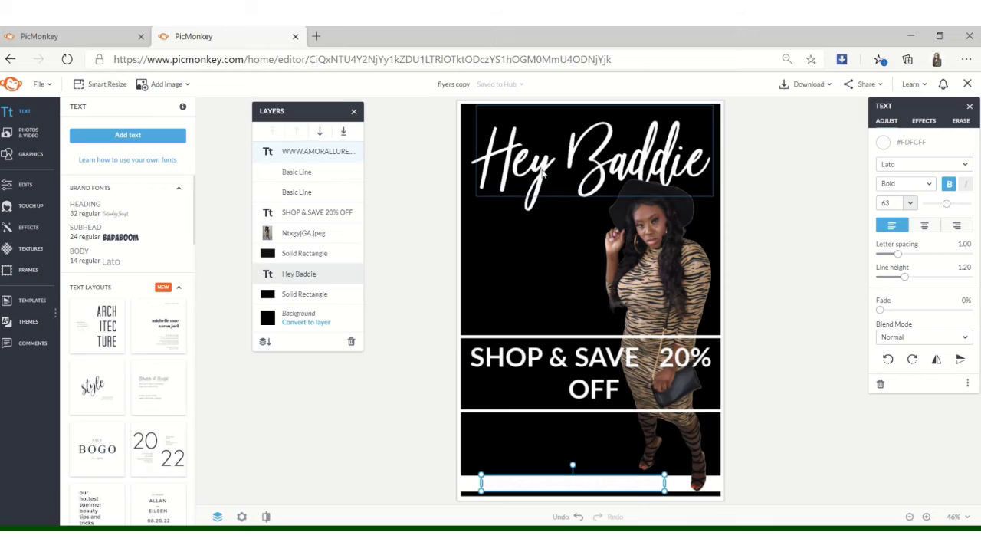
pyautogui.click(884, 143)
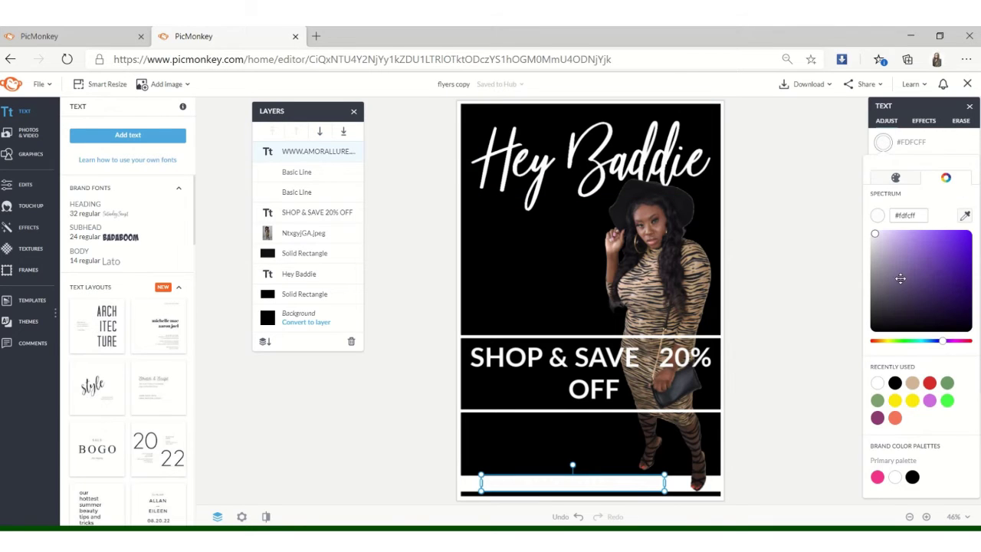
pyautogui.click(894, 382)
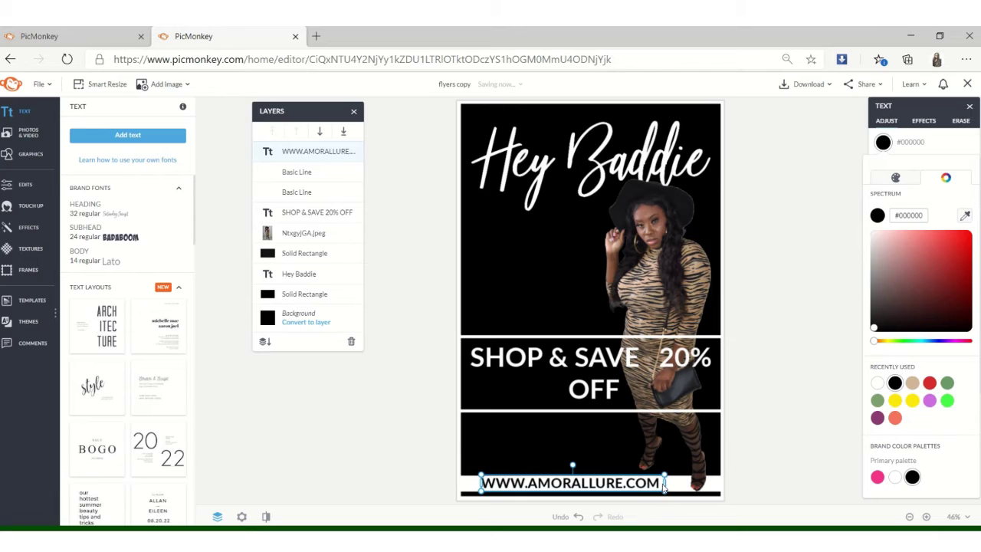
pyautogui.click(785, 495)
pyautogui.click(348, 424)
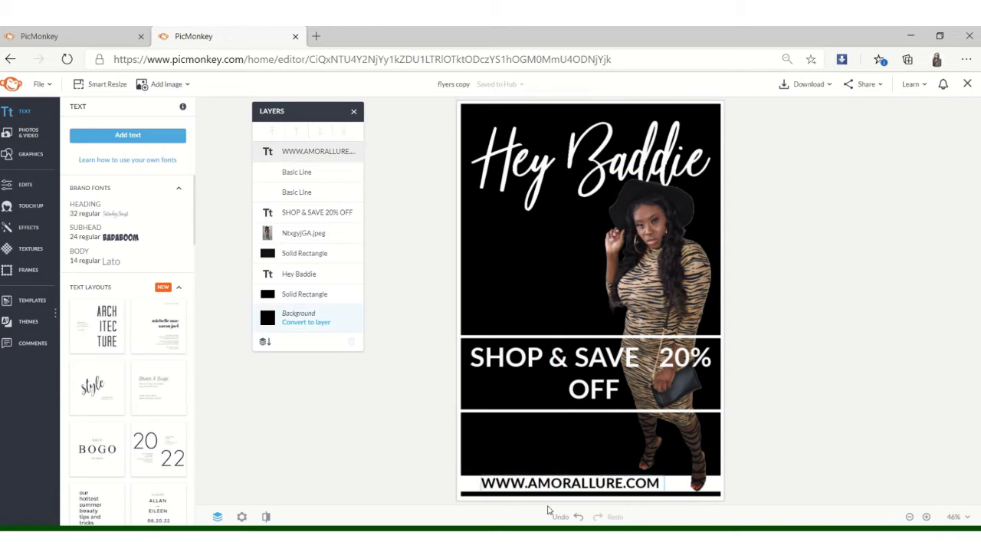
# Spread the website text across the white bar with letter spacing 1.25, and nudge the "Hey Baddie" heading slightly upward.
pyautogui.click(489, 485)
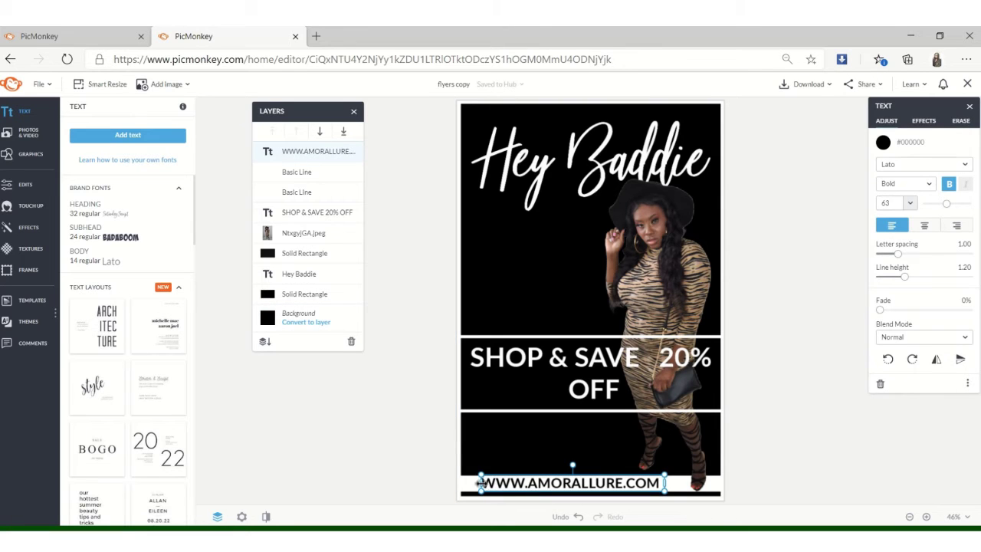
pyautogui.moveTo(481, 484); pyautogui.dragTo(459, 487)
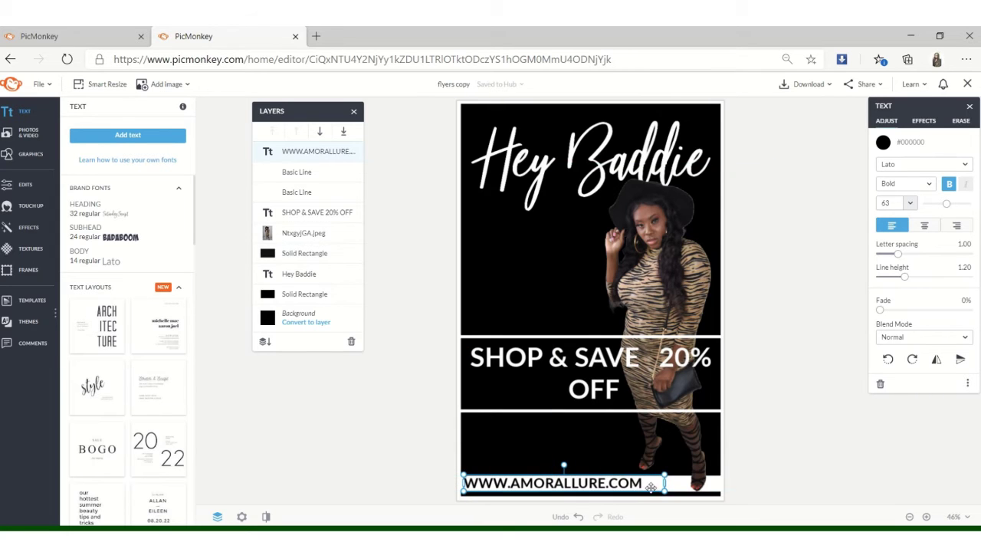
pyautogui.moveTo(665, 480); pyautogui.dragTo(721, 481)
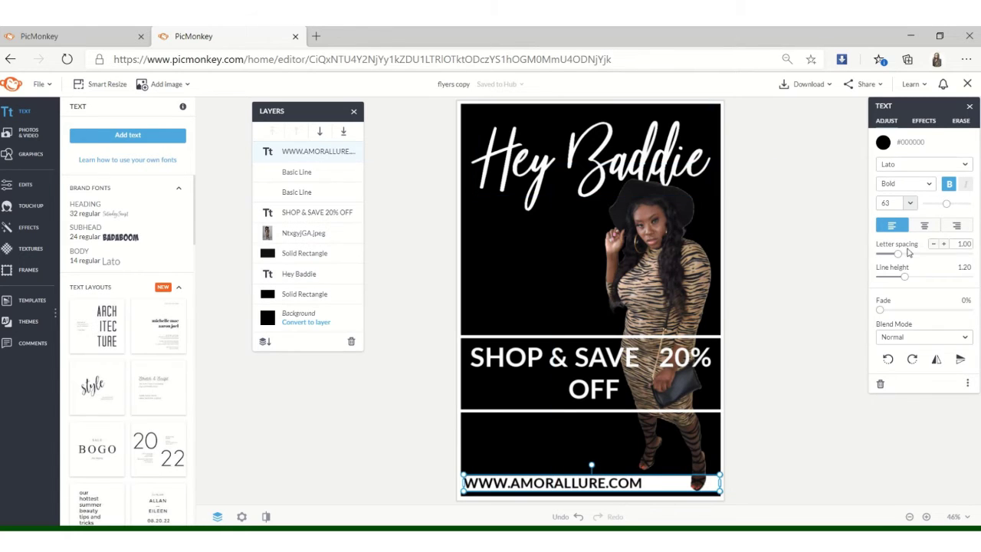
pyautogui.moveTo(900, 257); pyautogui.dragTo(907, 259)
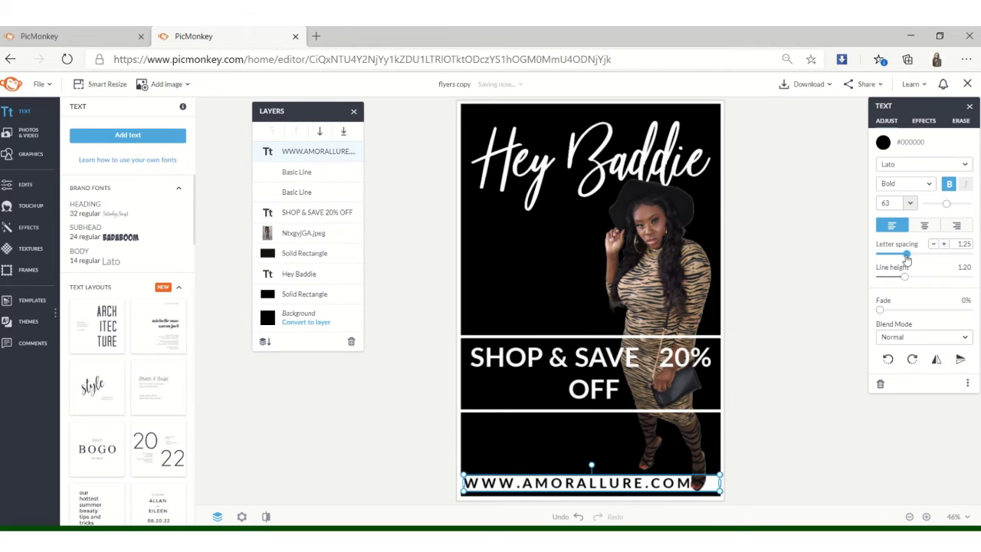
pyautogui.click(830, 291)
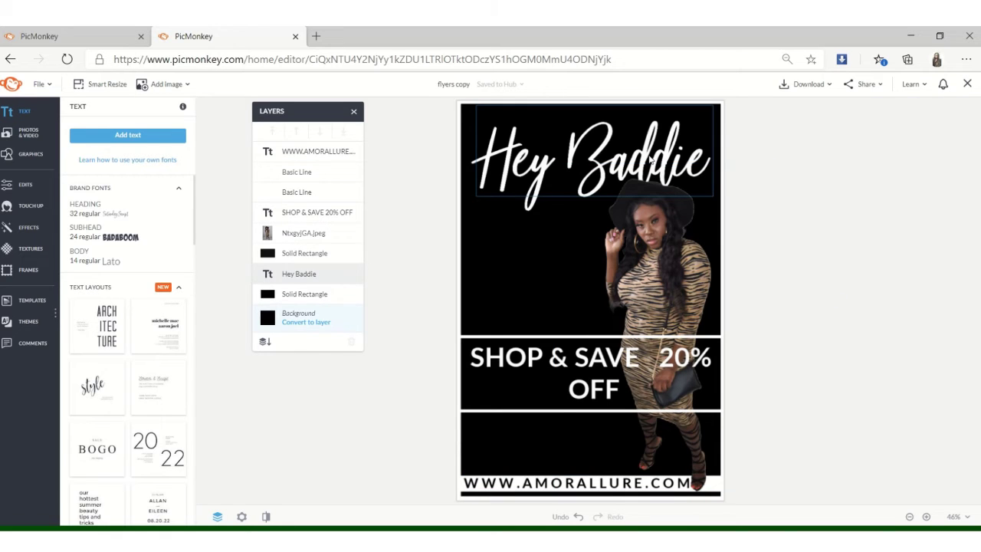
pyautogui.moveTo(648, 156); pyautogui.dragTo(648, 151)
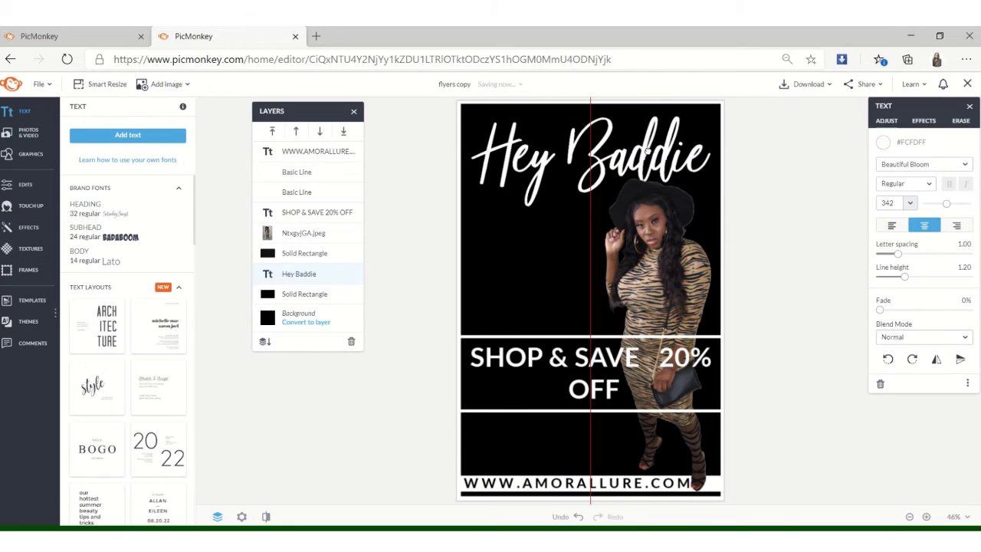
# Insert qr-code (2).png over the phone graphic beside the woman and tilt it about -21° to match the phone.
pyautogui.scroll(-2, 712, 198)
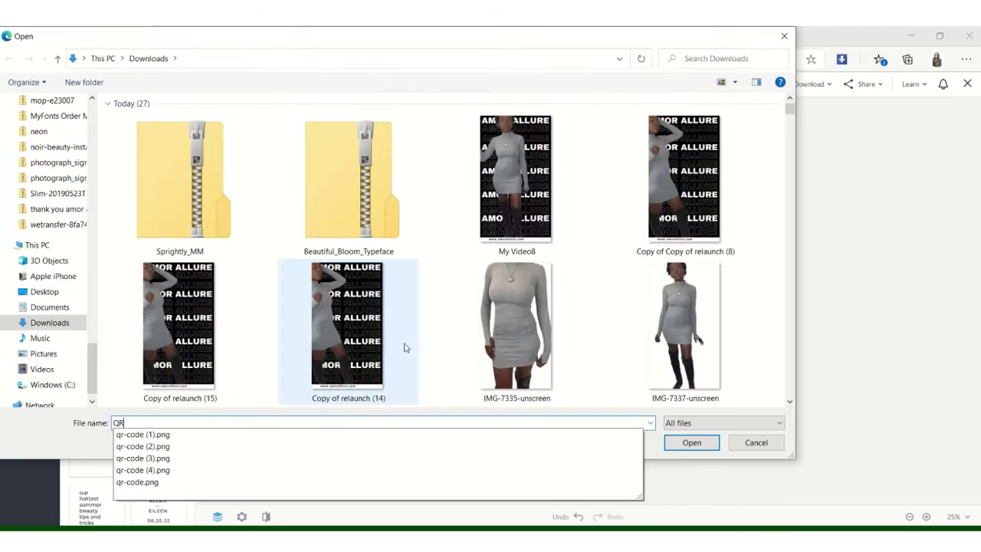
pyautogui.click(161, 471)
pyautogui.click(699, 443)
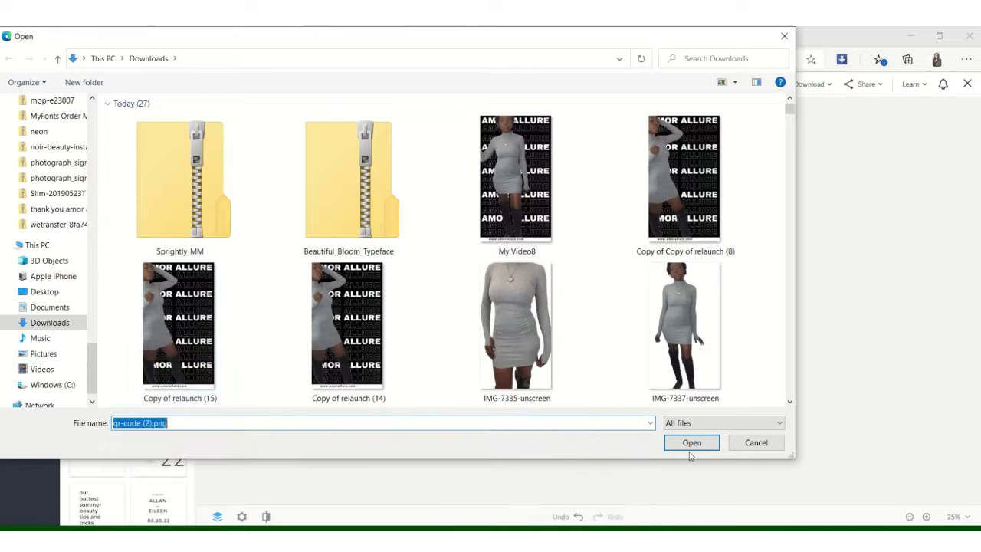
pyautogui.click(692, 442)
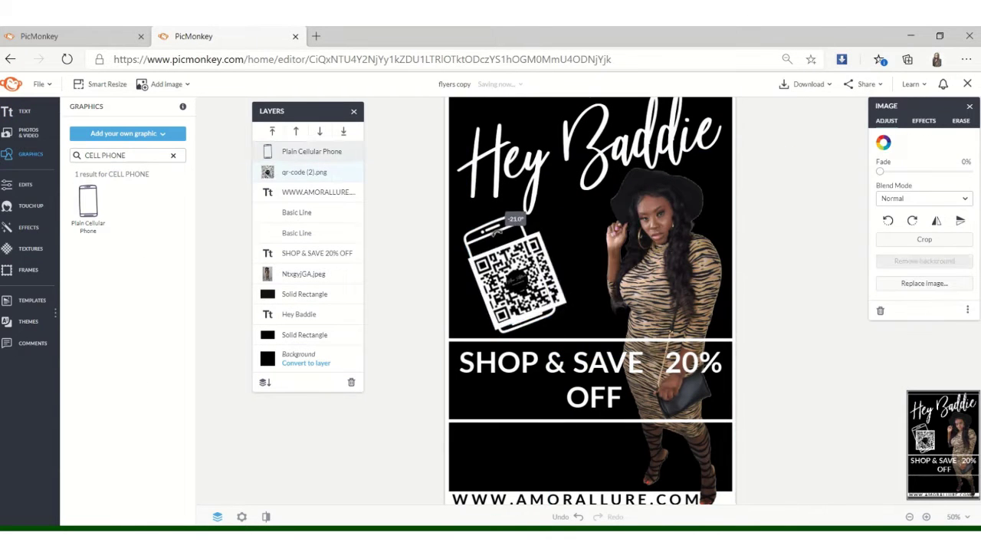
pyautogui.moveTo(495, 213); pyautogui.dragTo(488, 221)
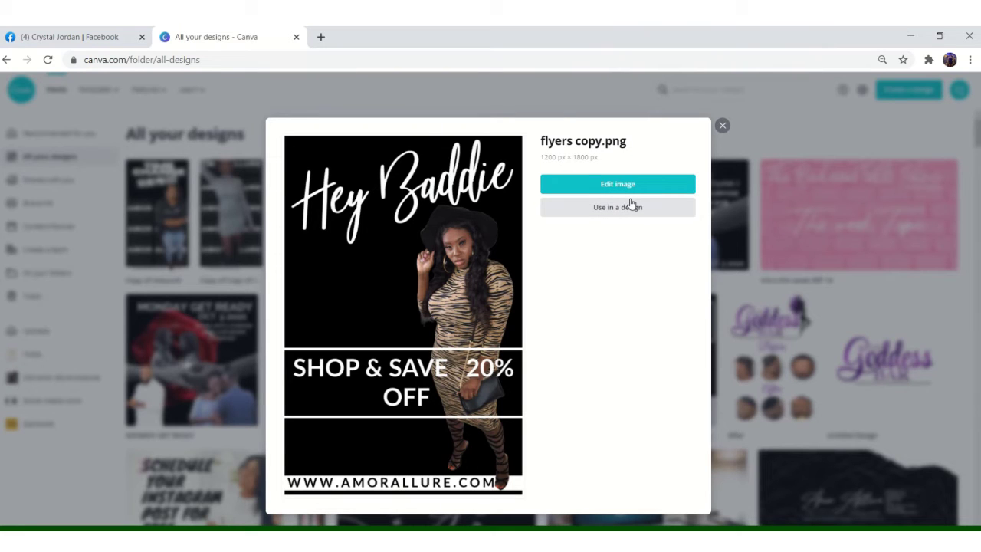
# Open flyers copy.png for editing in Canva, place the phone frame at about 250 × 495 beside the woman and tilt it.
pyautogui.rightClick(634, 186)
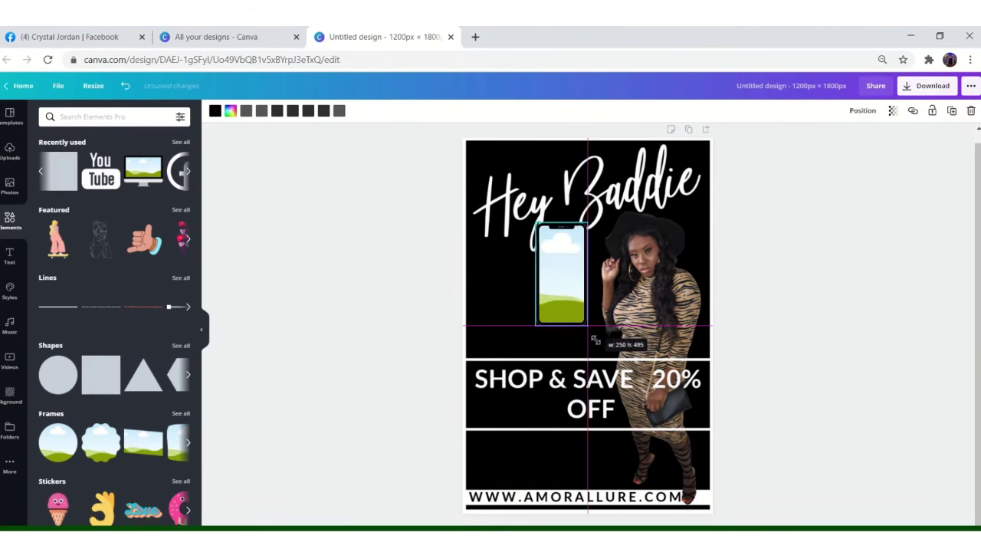
pyautogui.moveTo(566, 285); pyautogui.dragTo(507, 311)
pyautogui.moveTo(534, 370); pyautogui.dragTo(561, 421)
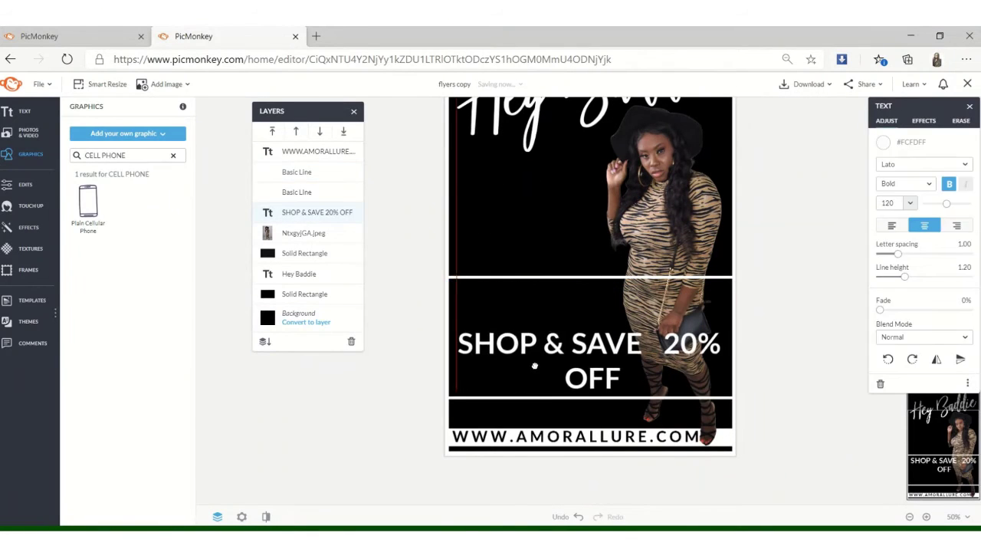
# Switch to the PicMonkey flyer, bring in the photo of the woman in the blue blazer, and delete the tiger-print dress photo.
pyautogui.click(543, 327)
pyautogui.click(665, 230)
pyautogui.scroll(1, 665, 230)
pyautogui.click(924, 283)
pyautogui.moveTo(790, 110); pyautogui.dragTo(782, 140)
pyautogui.scroll(-15, 782, 140)
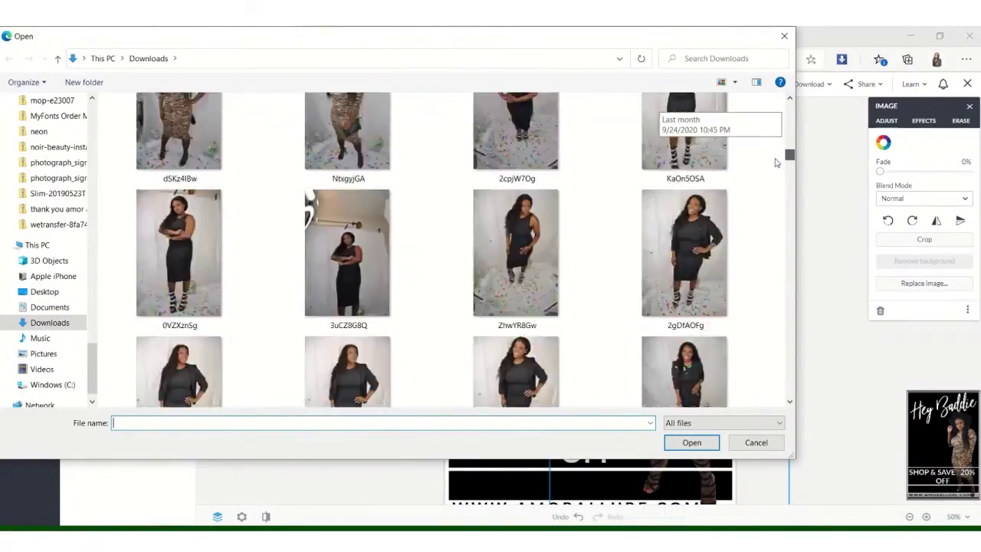
pyautogui.scroll(-15, 774, 166)
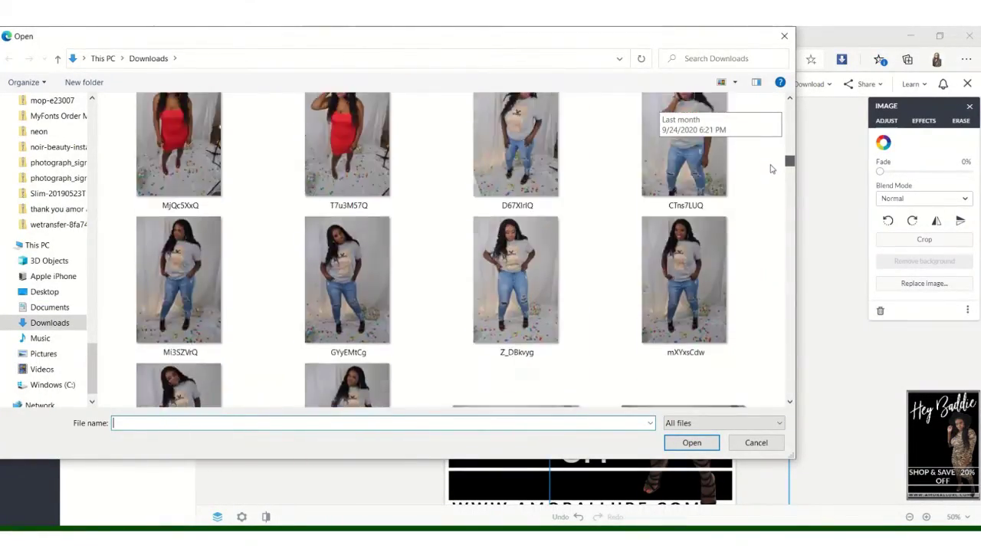
pyautogui.scroll(10, 782, 192)
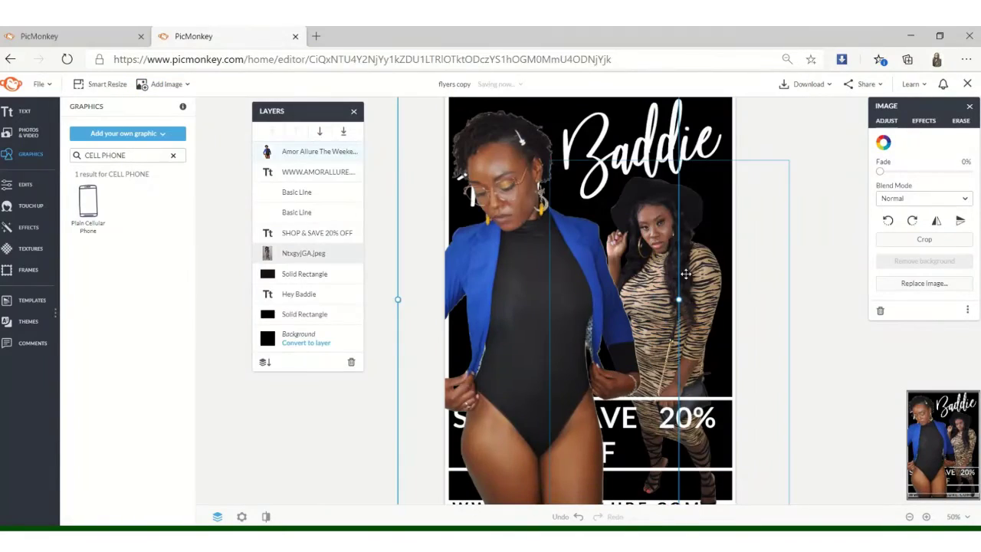
pyautogui.press('Delete')
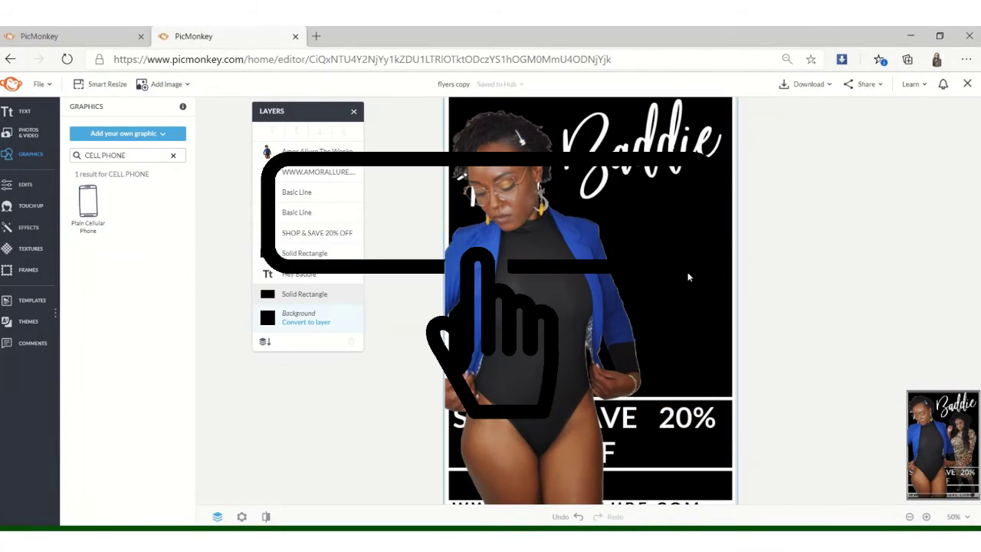
# Shrink the blue-blazer photo and move it to the right side of the flyer, below the heading.
pyautogui.moveTo(597, 351); pyautogui.dragTo(591, 275)
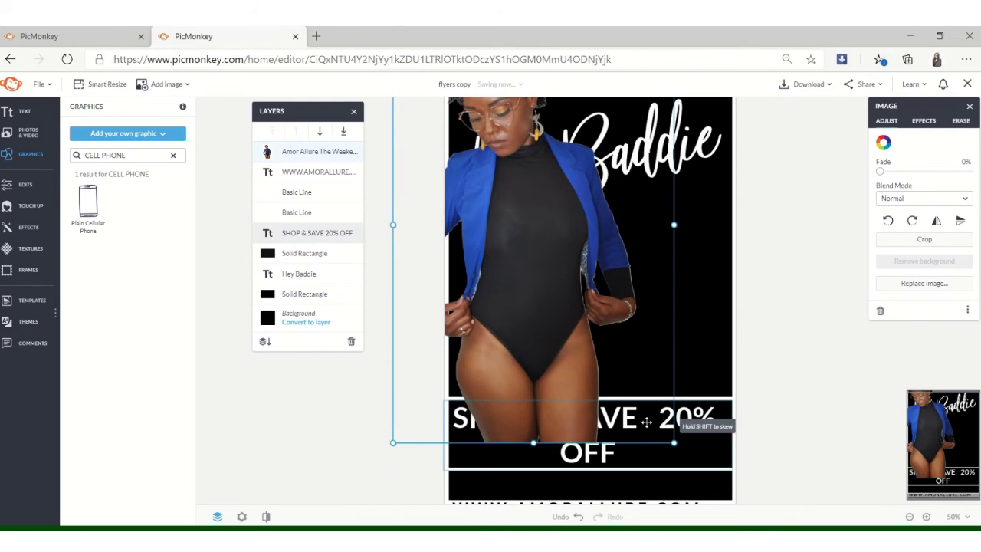
pyautogui.rightClick(603, 386)
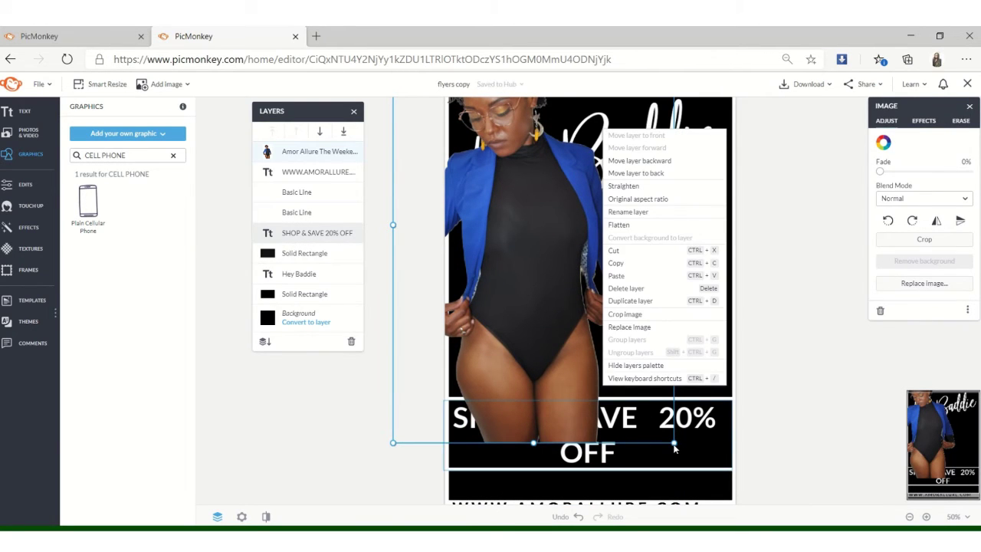
pyautogui.click(674, 445)
pyautogui.rightClick(622, 385)
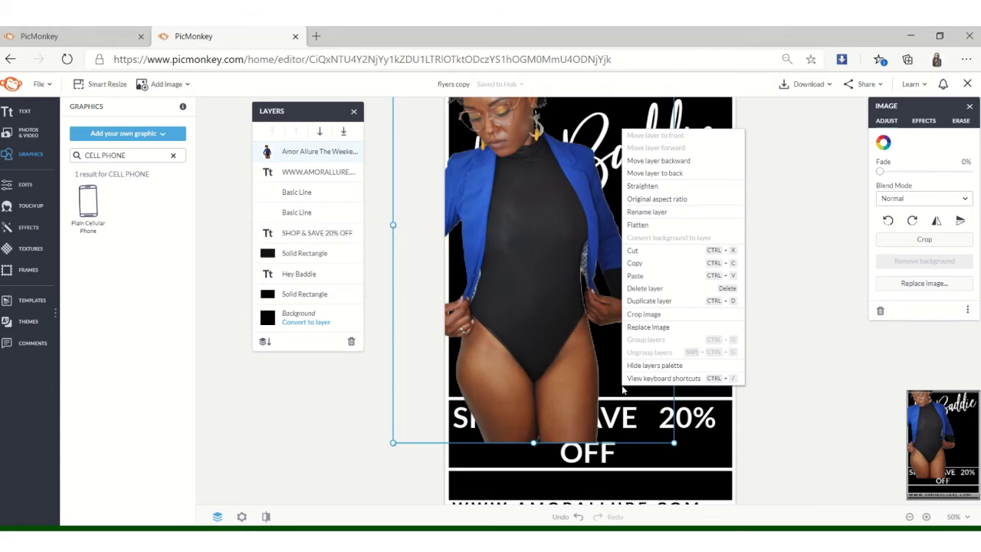
pyautogui.click(573, 411)
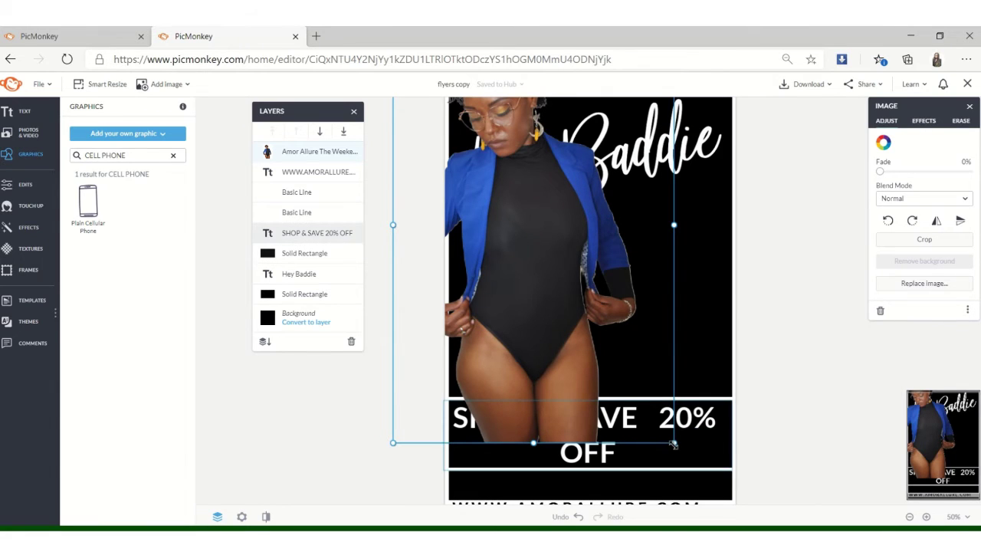
pyautogui.moveTo(673, 444); pyautogui.dragTo(604, 333)
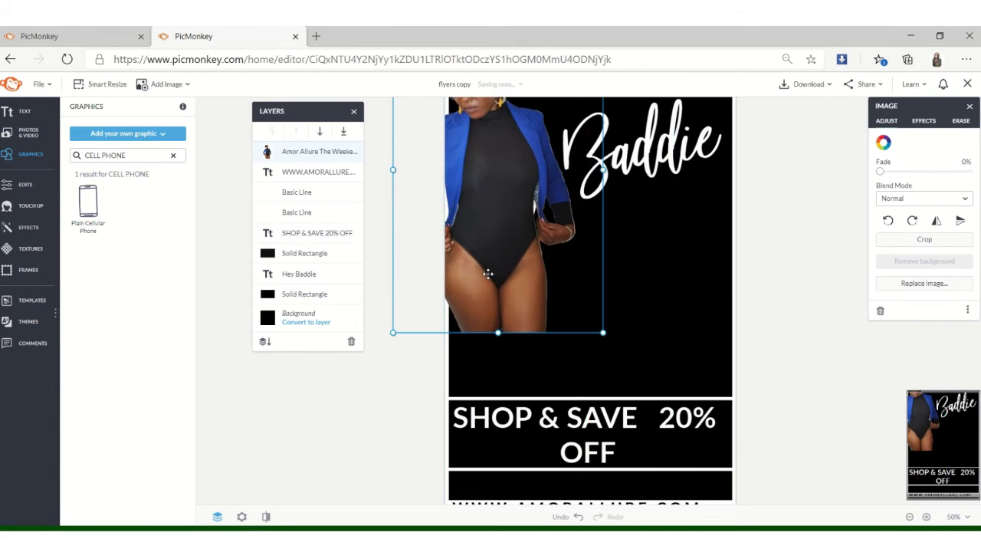
pyautogui.moveTo(488, 274); pyautogui.dragTo(669, 423)
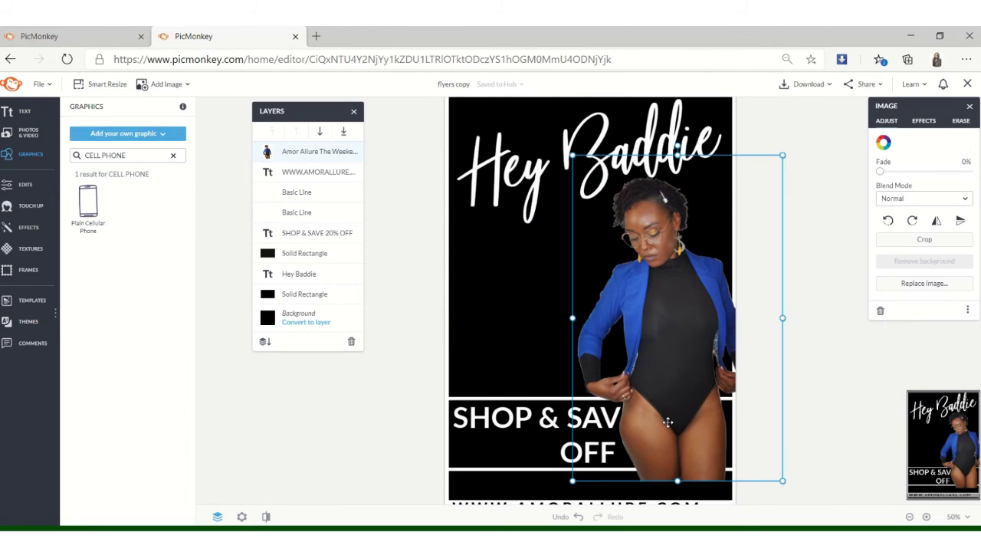
# Send the blue-blazer photo backward until it sits behind the offer text and the upper Solid Rectangle layer.
pyautogui.click(319, 132)
pyautogui.click(319, 131)
pyautogui.click(318, 131)
pyautogui.click(319, 132)
pyautogui.click(319, 132)
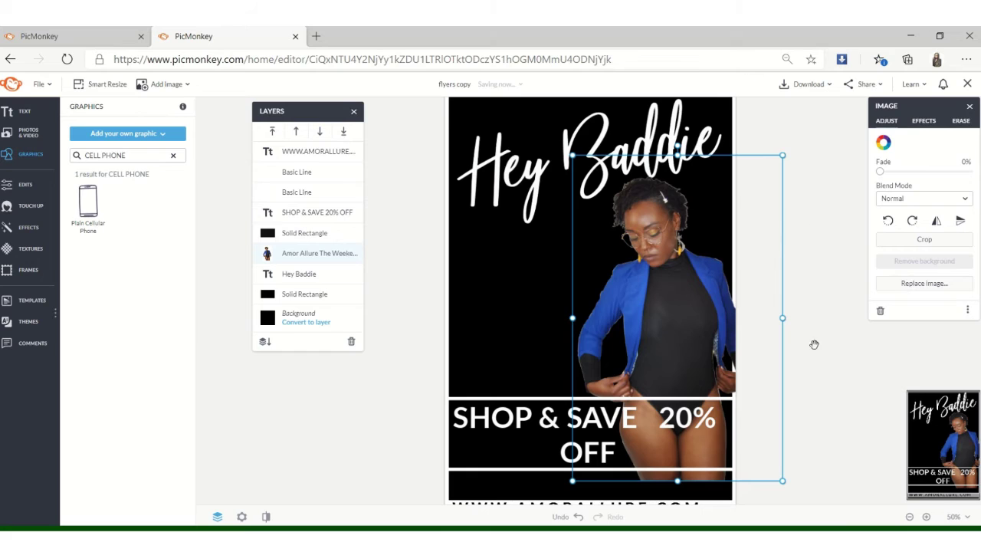
# Enlarge the blue-blazer photo so it reaches the flyer's bottom edge, and shift it slightly left.
pyautogui.click(910, 517)
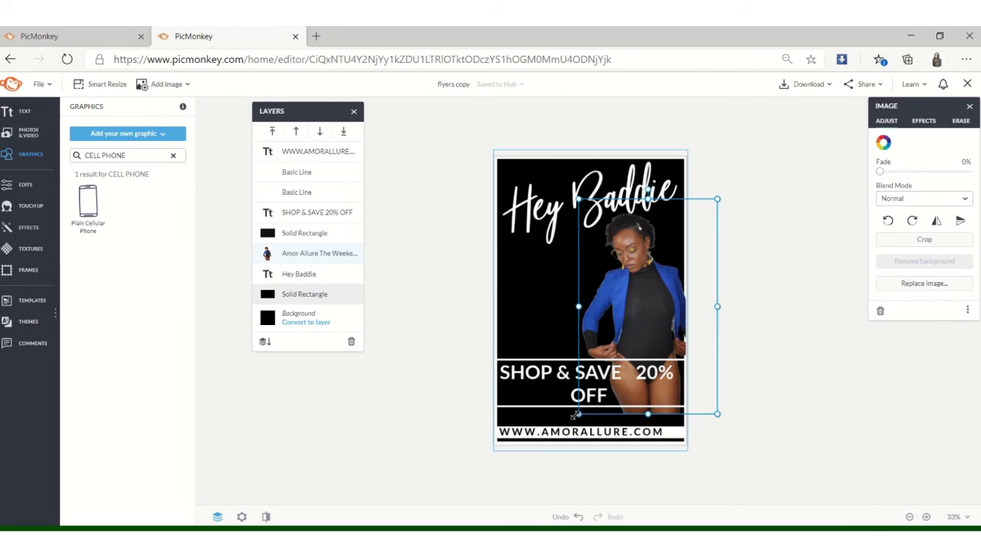
pyautogui.moveTo(578, 414); pyautogui.dragTo(564, 446)
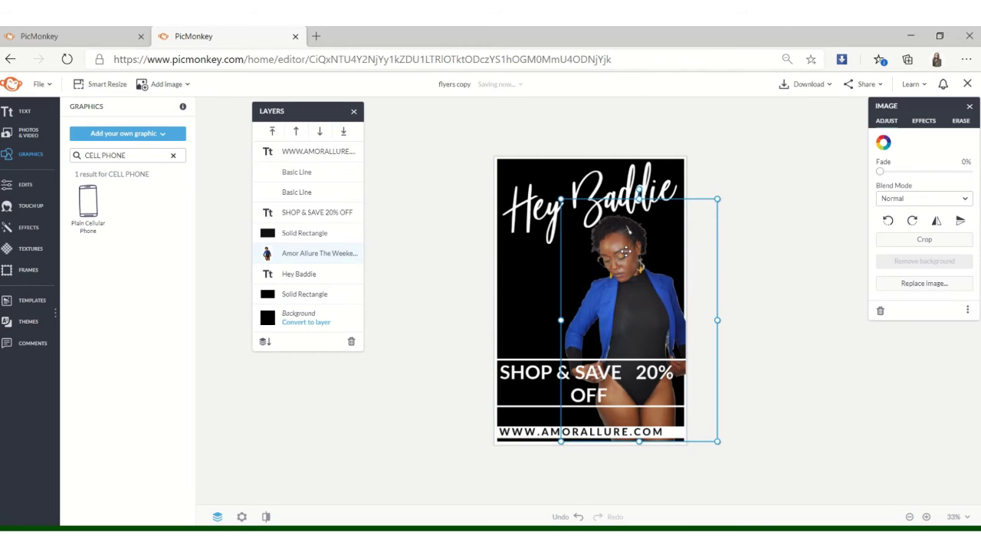
pyautogui.moveTo(716, 199); pyautogui.dragTo(723, 186)
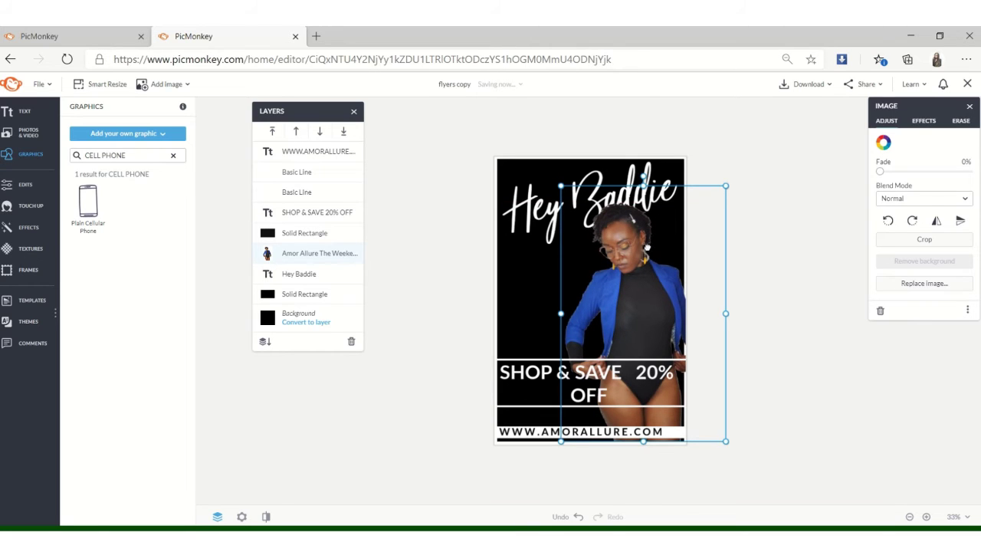
pyautogui.moveTo(648, 247); pyautogui.dragTo(636, 249)
# Shift and slightly enlarge the "Hey Baddie" heading to span the flyer, and shrink the blue-blazer photo so the heading stays uncovered.
pyautogui.click(530, 214)
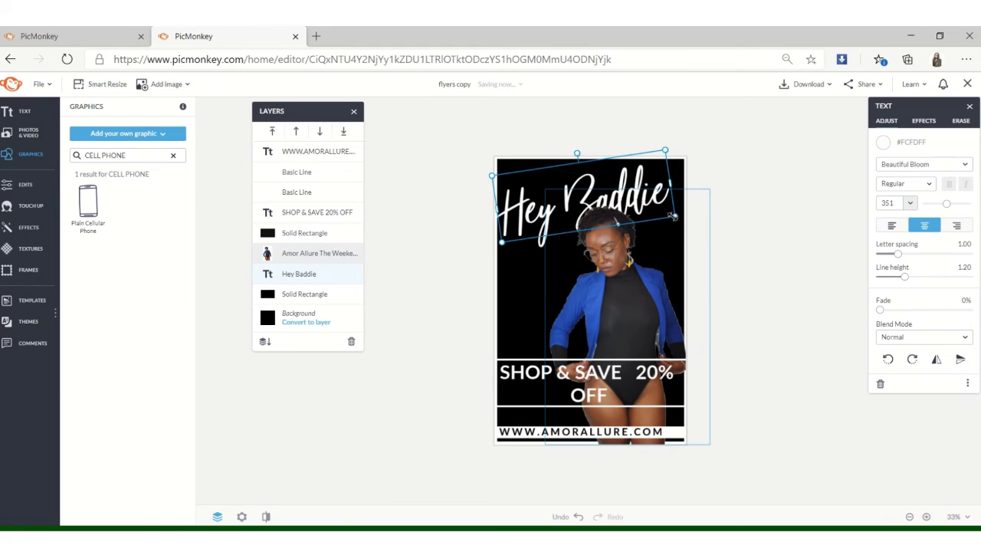
pyautogui.moveTo(674, 218); pyautogui.dragTo(683, 220)
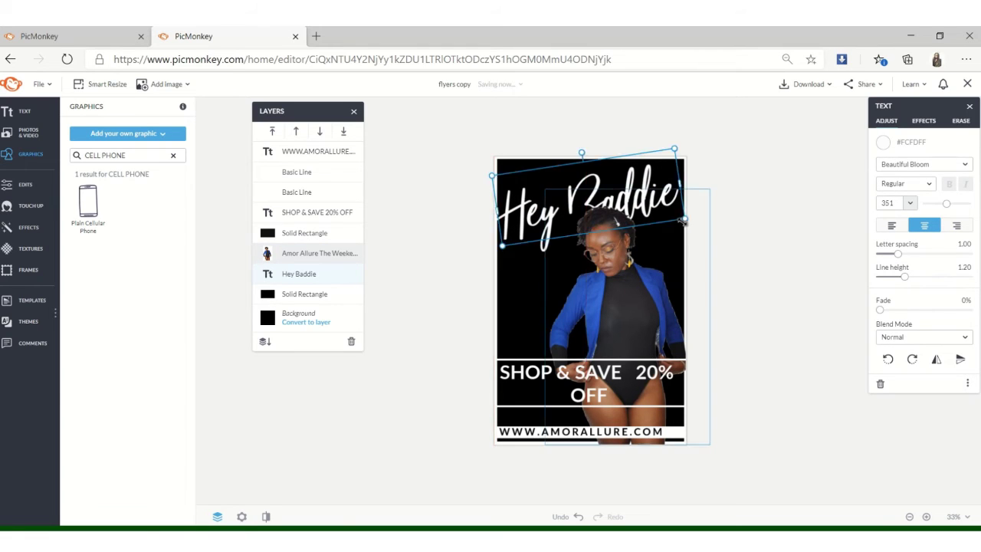
pyautogui.click(611, 223)
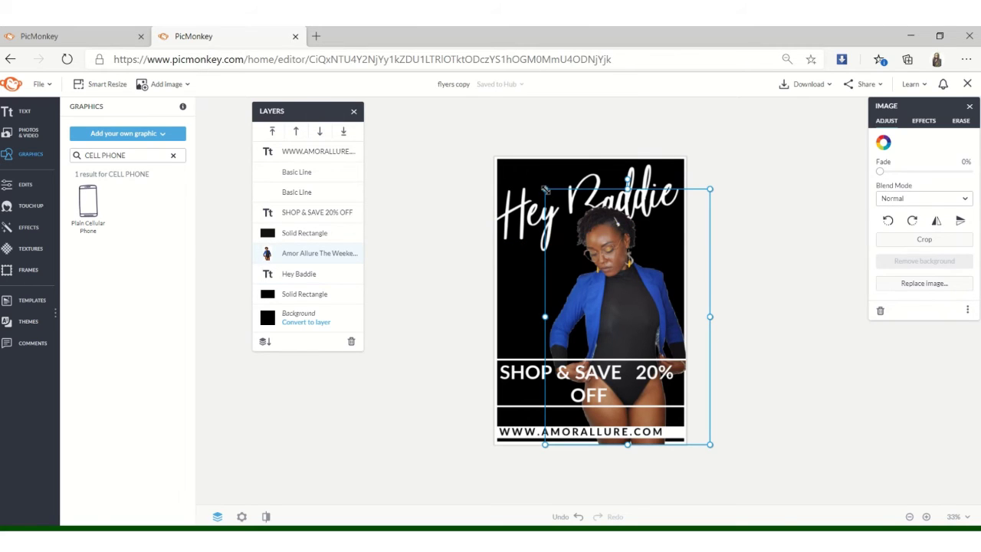
pyautogui.moveTo(544, 189); pyautogui.dragTo(562, 200)
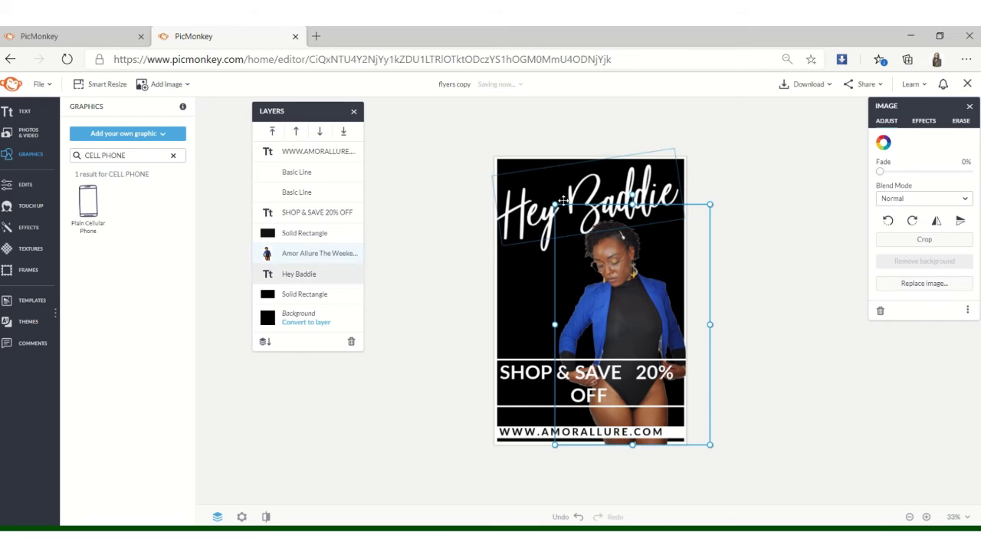
pyautogui.click(807, 218)
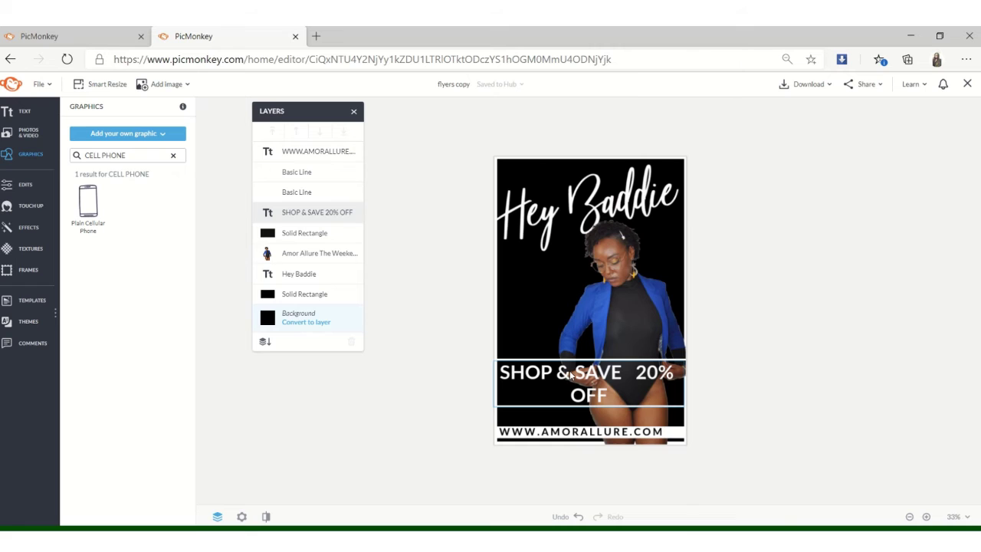
# Move the "SHOP & SAVE 20% OFF" text up, clear of the lower white line.
pyautogui.rightClick(617, 410)
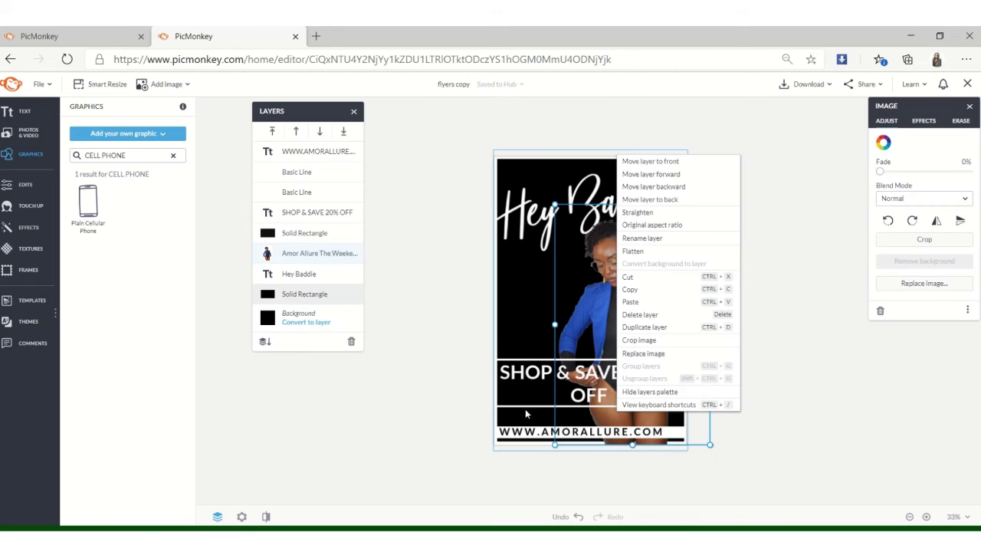
pyautogui.click(414, 416)
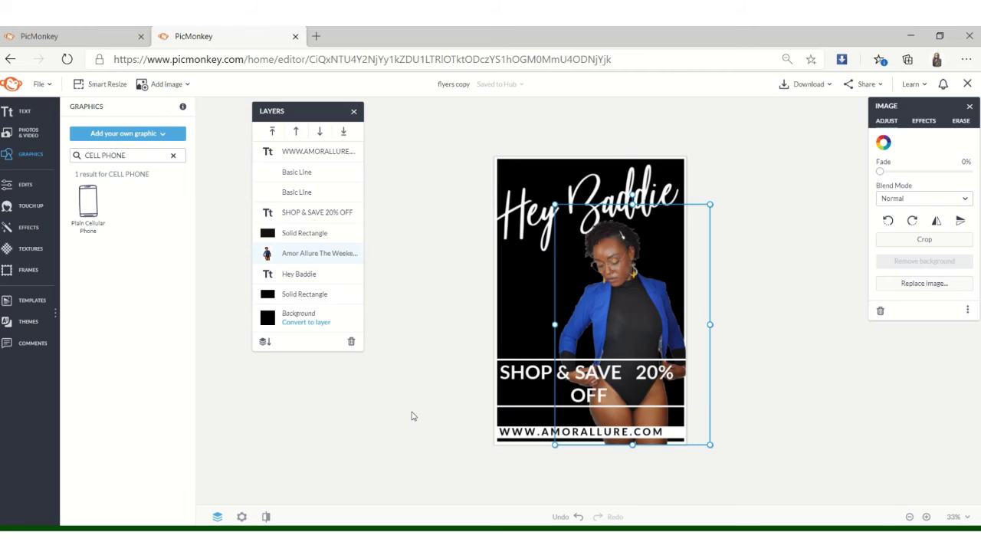
pyautogui.click(504, 407)
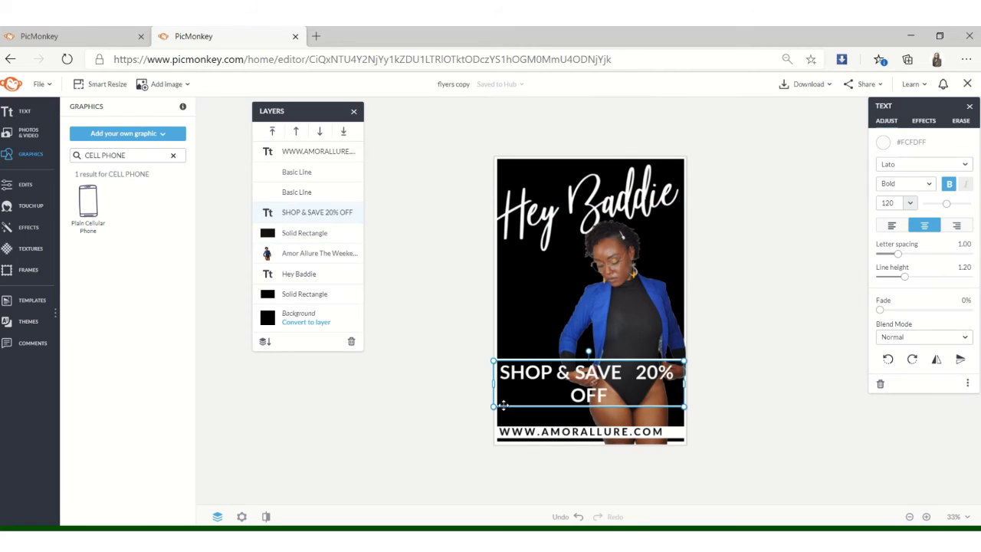
pyautogui.moveTo(503, 405); pyautogui.dragTo(505, 392)
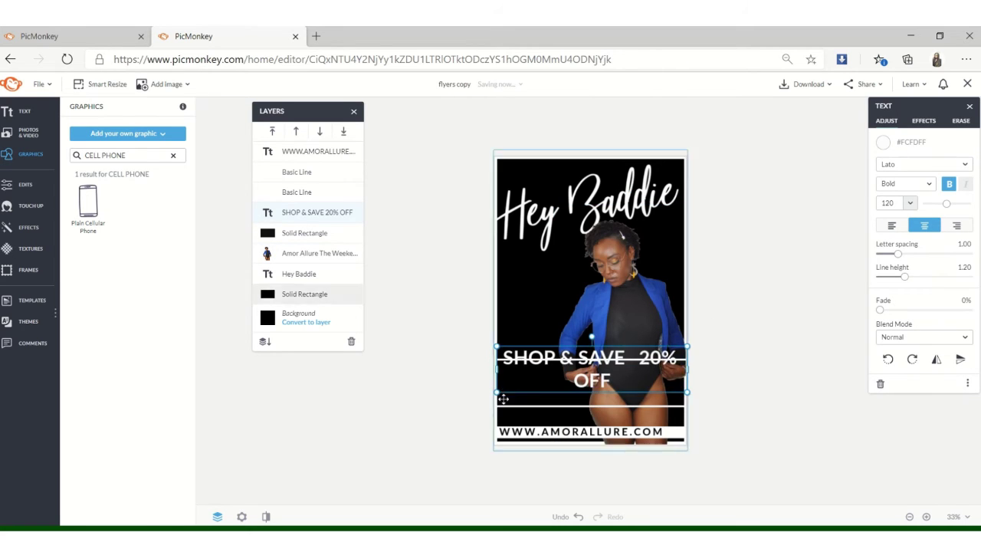
pyautogui.click(504, 407)
pyautogui.moveTo(504, 408); pyautogui.dragTo(502, 409)
# Move the lower white Basic Line slightly down and bring the offer text back down between the two lines.
pyautogui.click(307, 265)
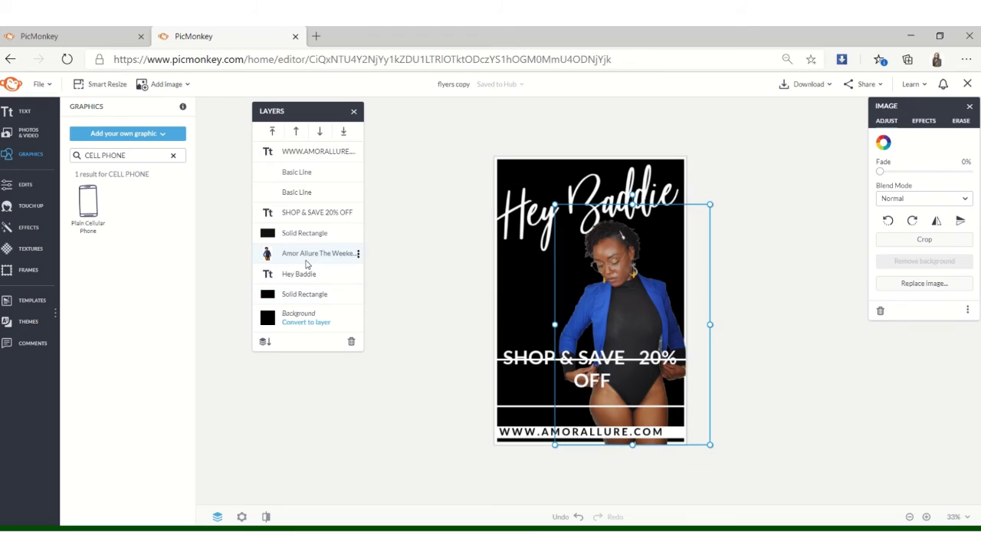
pyautogui.click(295, 212)
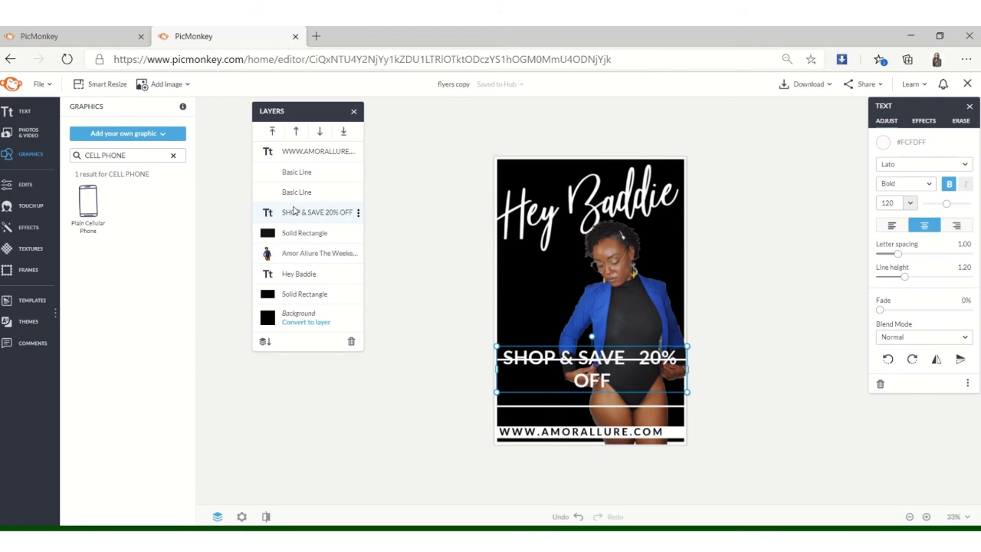
pyautogui.click(306, 173)
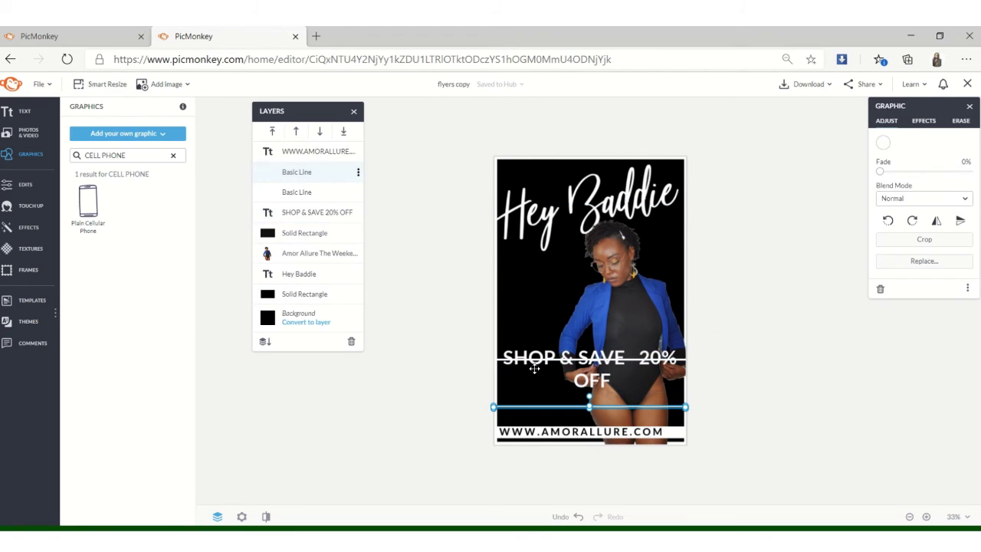
pyautogui.moveTo(573, 406); pyautogui.dragTo(573, 415)
pyautogui.click(564, 377)
pyautogui.moveTo(565, 377); pyautogui.dragTo(564, 396)
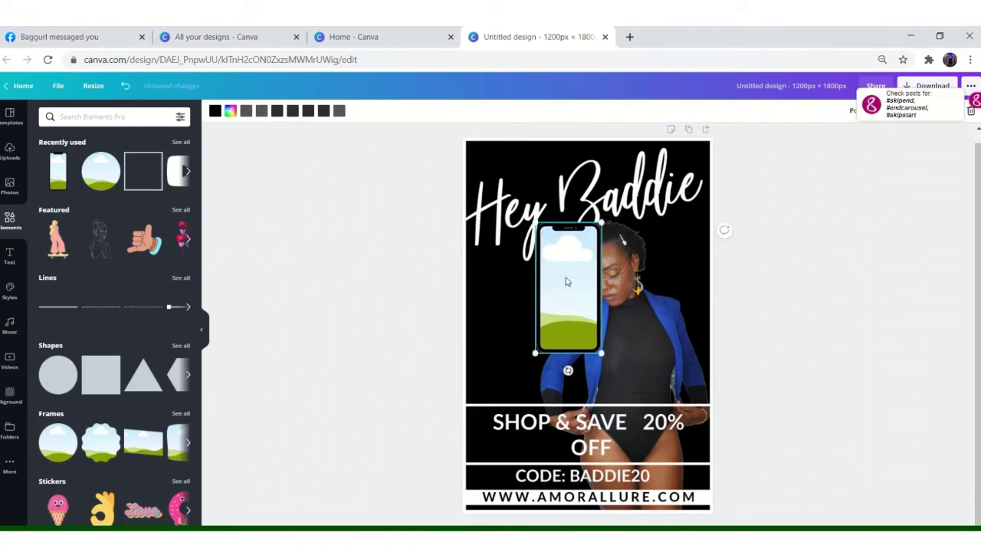
# In the Canva design, move the phone frame left of the woman and try out uploaded images on it, deleting the unwanted ones.
pyautogui.moveTo(565, 280); pyautogui.dragTo(504, 313)
pyautogui.click(9, 150)
pyautogui.moveTo(108, 364); pyautogui.dragTo(489, 308)
pyautogui.press('Delete')
pyautogui.moveTo(108, 364); pyautogui.dragTo(590, 276)
pyautogui.click(508, 314)
pyautogui.press('Delete')
pyautogui.moveTo(488, 464); pyautogui.dragTo(504, 300)
pyautogui.press('Delete')
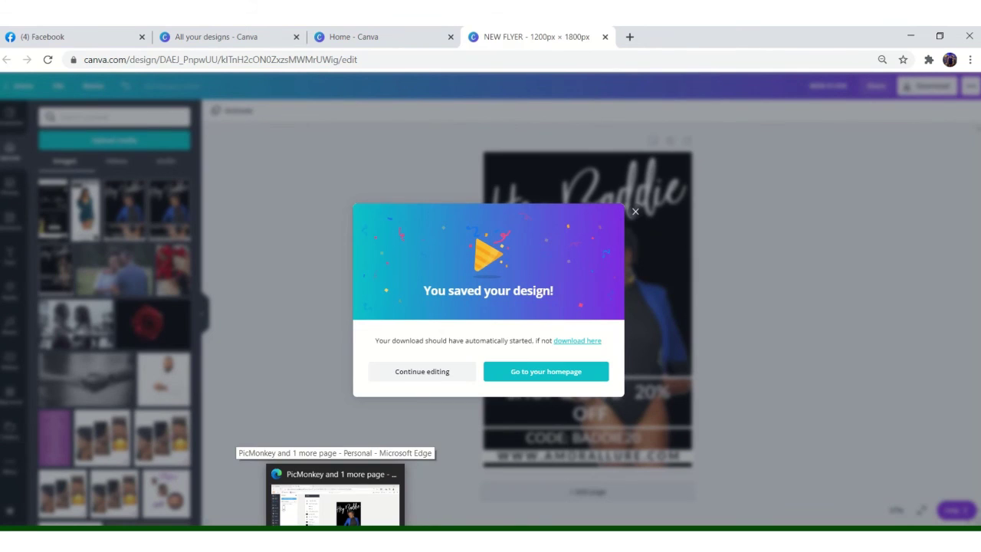
# Switch to PicMonkey and open a copy of the "flyers b" design from the Unsorted hub folder in a new tab.
pyautogui.click(335, 540)
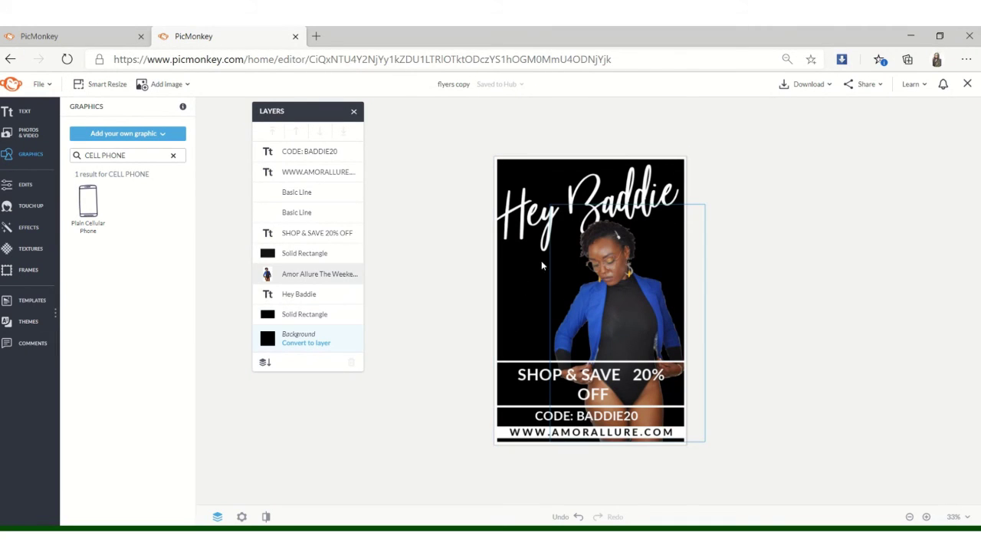
pyautogui.click(317, 37)
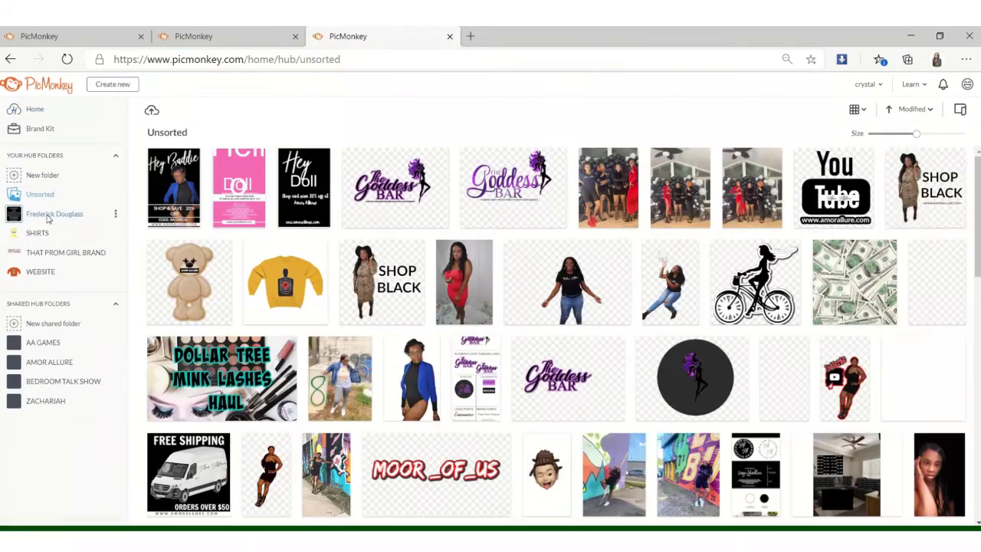
pyautogui.scroll(-10, 557, 322)
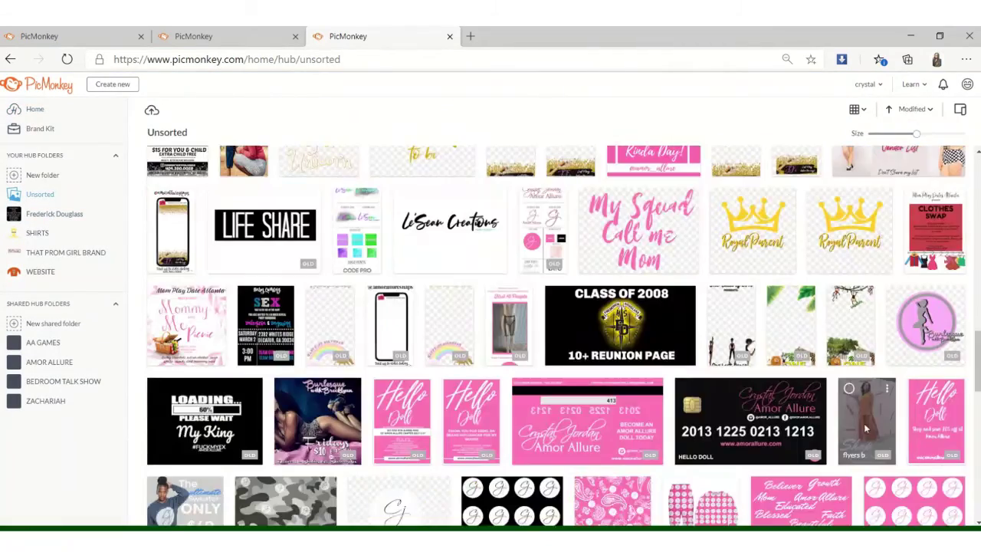
pyautogui.click(498, 378)
pyautogui.click(495, 355)
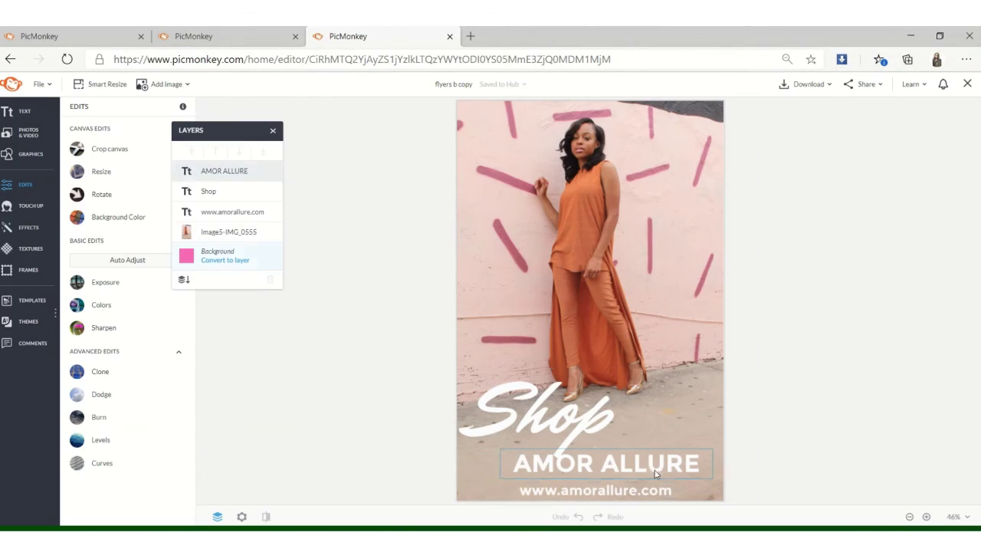
# Set the "AMOR ALLURE" text on the flyer to the Lato font and rewrite it as "Amor Allure".
pyautogui.click(654, 468)
pyautogui.click(908, 164)
pyautogui.click(898, 160)
pyautogui.click(695, 466)
pyautogui.moveTo(695, 466); pyautogui.dragTo(517, 476)
pyautogui.write('Amor Allure')
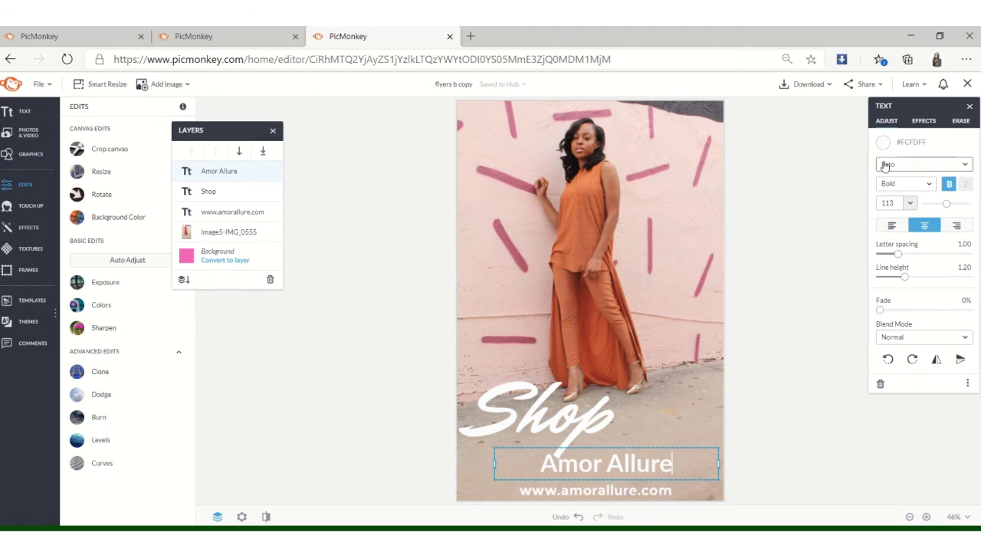
# Try the Photograph Signature font on the "Amor Allure" text and undo the recent flyer edits.
pyautogui.click(885, 166)
pyautogui.click(913, 155)
pyautogui.moveTo(679, 465); pyautogui.dragTo(531, 467)
pyautogui.click(917, 164)
pyautogui.click(918, 155)
pyautogui.click(695, 474)
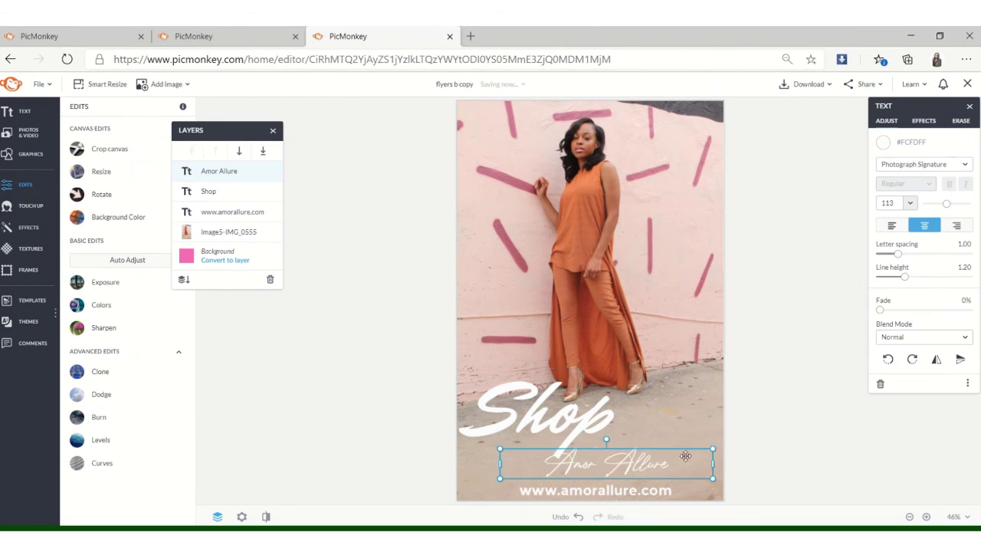
pyautogui.click(579, 517)
pyautogui.click(579, 517)
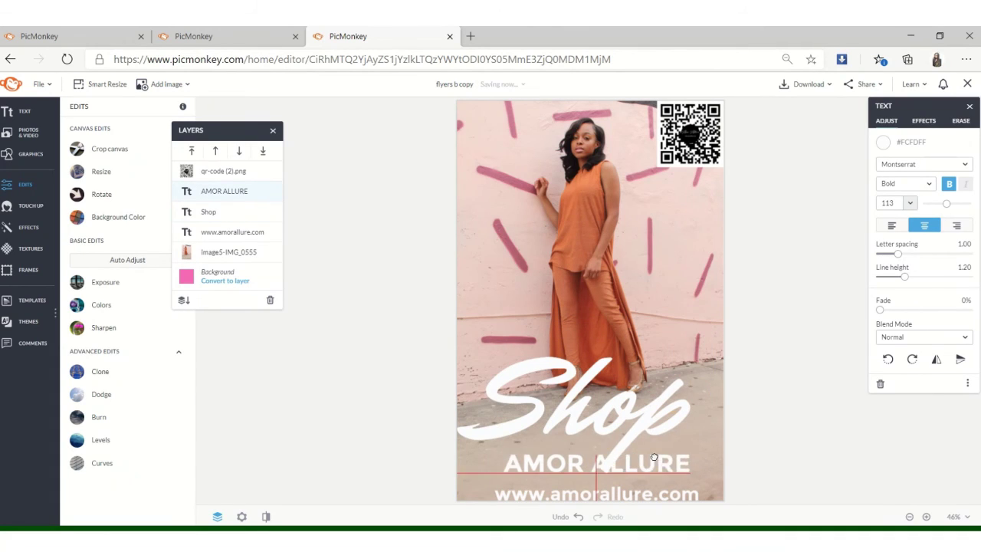
# Try moving the "AMOR ALLURE" and "Shop" texts slightly lower on the flyer.
pyautogui.moveTo(658, 453); pyautogui.dragTo(658, 464)
pyautogui.moveTo(644, 414); pyautogui.dragTo(644, 428)
pyautogui.click(961, 121)
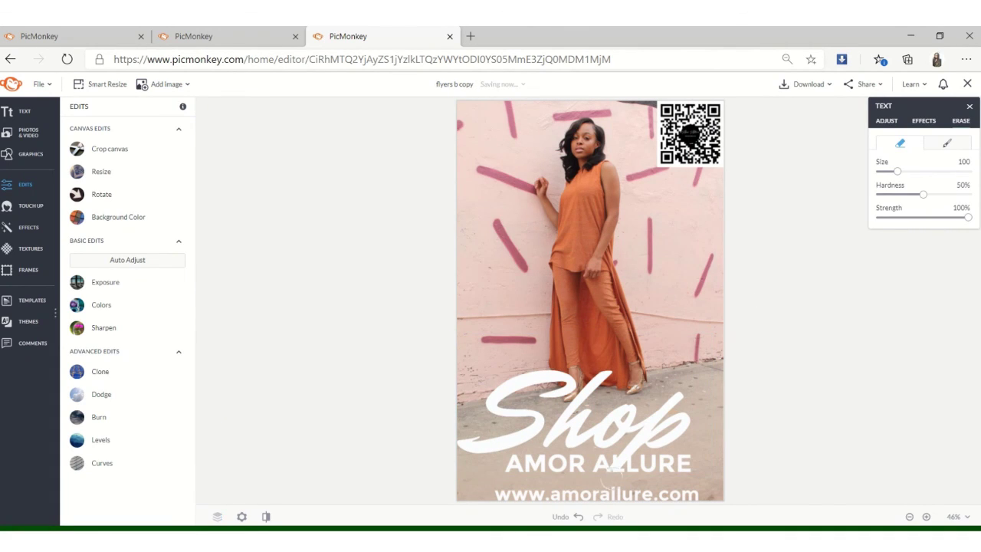
pyautogui.click(812, 409)
# Try enlarging "AMOR ALLURE" to span the flyer's width and tilting "Shop" counterclockwise above it.
pyautogui.moveTo(605, 429); pyautogui.dragTo(605, 416)
pyautogui.moveTo(613, 464)
pyautogui.mouseDown()
pyautogui.moveTo(613, 448)
pyautogui.moveTo(612, 463)
pyautogui.moveTo(572, 455)
pyautogui.mouseUp()
pyautogui.moveTo(664, 471); pyautogui.dragTo(723, 469)
pyautogui.click(652, 406)
pyautogui.moveTo(584, 320); pyautogui.dragTo(566, 322)
pyautogui.moveTo(606, 403); pyautogui.dragTo(588, 395)
# Try the Beautiful Bloom font on the "Shop" text, adjusting its rotation, size and position above "AMOR ALLURE".
pyautogui.click(924, 164)
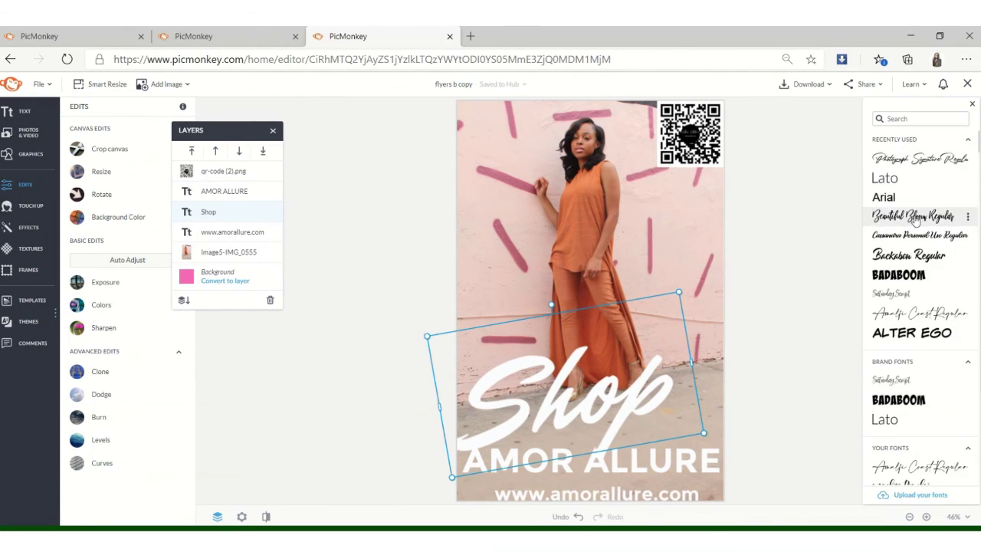
pyautogui.click(916, 217)
pyautogui.moveTo(550, 307); pyautogui.dragTo(578, 305)
pyautogui.moveTo(701, 330); pyautogui.dragTo(743, 308)
pyautogui.moveTo(594, 277); pyautogui.dragTo(577, 278)
pyautogui.moveTo(736, 461); pyautogui.dragTo(658, 419)
pyautogui.moveTo(545, 278); pyautogui.dragTo(545, 270)
pyautogui.moveTo(551, 374); pyautogui.dragTo(550, 411)
# Try the Saturday Script font and a slight rotation on "Shop", and undo the recent text restyling.
pyautogui.click(924, 164)
pyautogui.click(892, 294)
pyautogui.click(571, 517)
pyautogui.moveTo(546, 317); pyautogui.dragTo(556, 312)
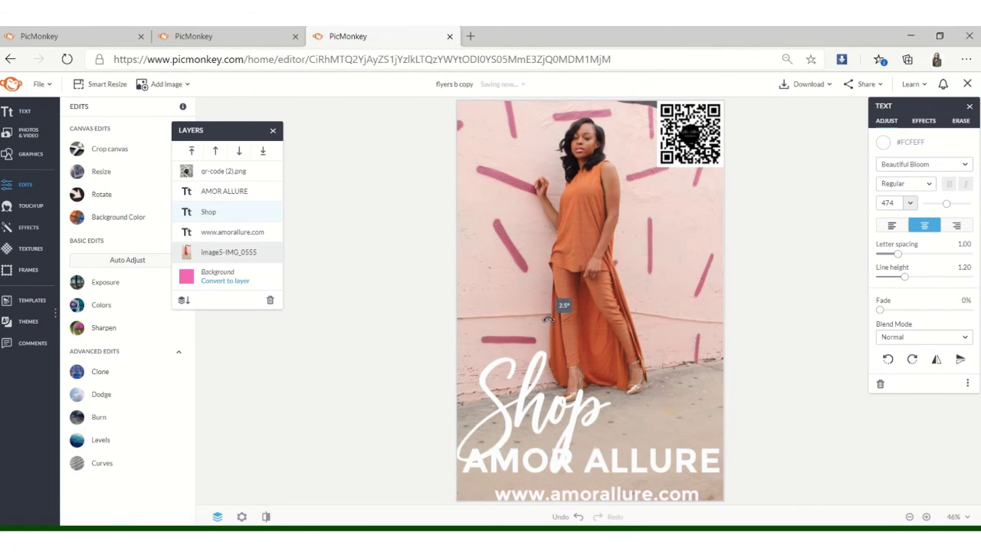
pyautogui.click(571, 520)
pyautogui.click(570, 522)
# Move "AMOR ALLURE" close above the web address, and raise and enlarge the "Shop" text over it.
pyautogui.moveTo(644, 463); pyautogui.dragTo(663, 473)
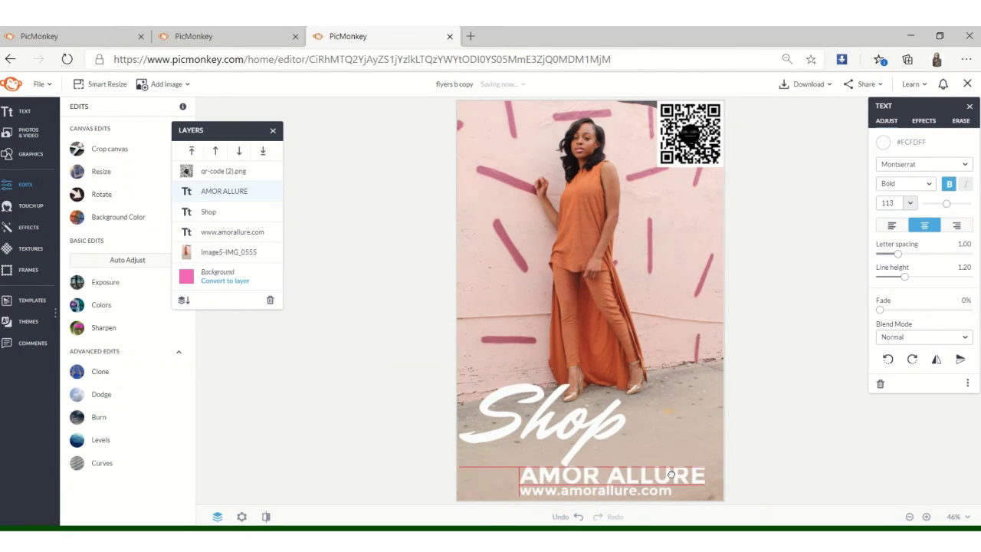
pyautogui.moveTo(552, 414); pyautogui.dragTo(552, 380)
pyautogui.moveTo(629, 419); pyautogui.dragTo(662, 437)
# Enlarge "AMOR ALLURE" to size 127 and place it between "Shop" and the web address, which is put in capitals.
pyautogui.moveTo(532, 463); pyautogui.dragTo(509, 460)
pyautogui.moveTo(570, 475); pyautogui.dragTo(543, 465)
pyautogui.click(597, 412)
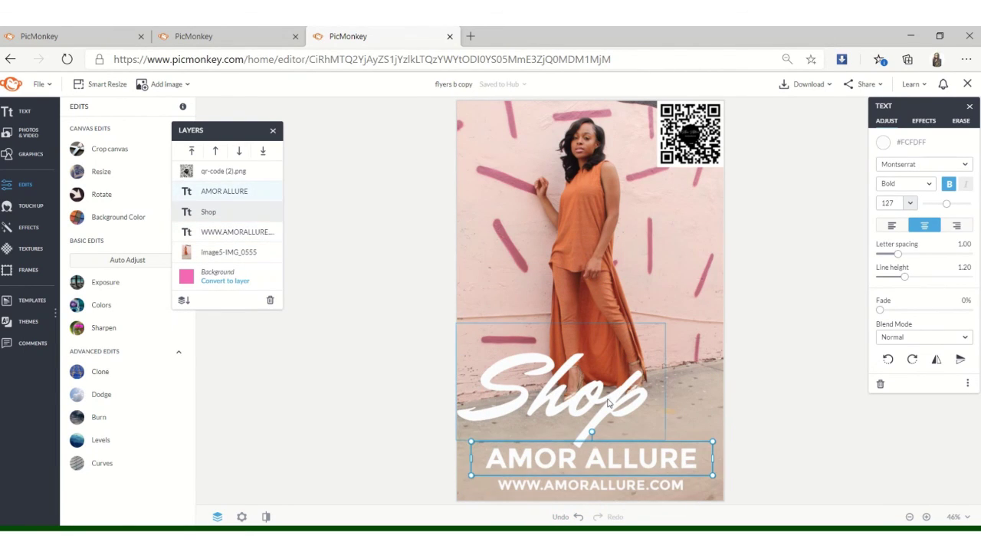